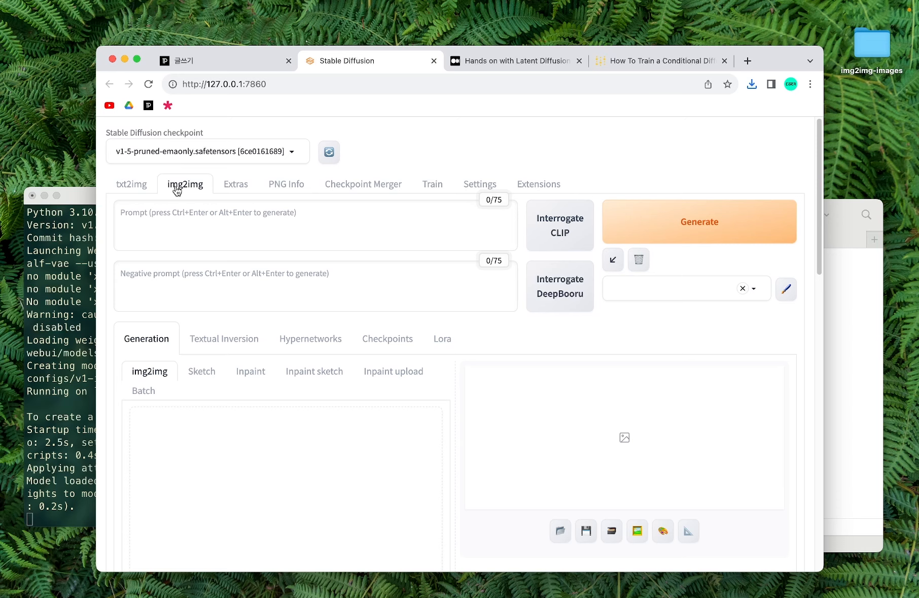
Examine the img2img page's positive and negative prompt fields, image upload area and resize and sampling settings
scroll(317, 296, down, 5)
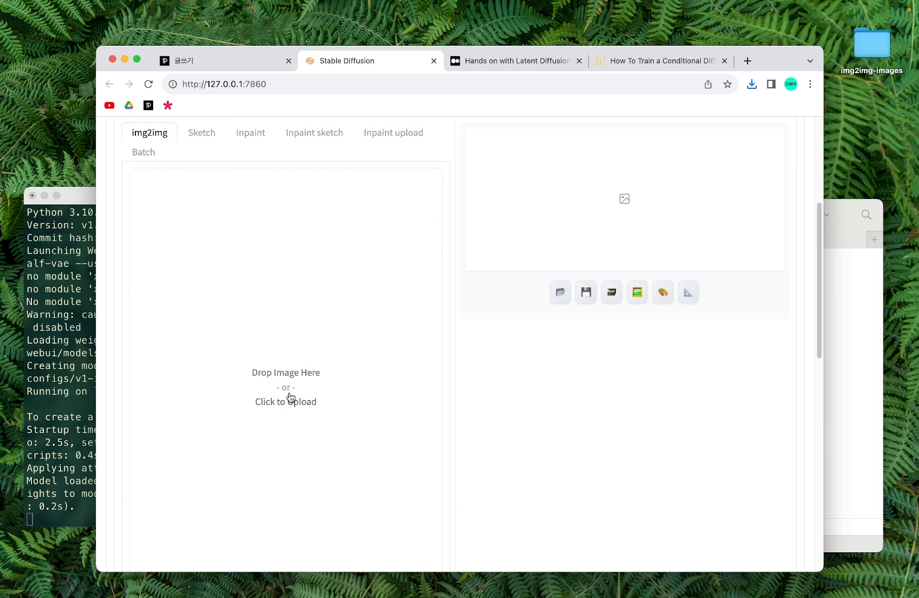
scroll(576, 412, up, 5)
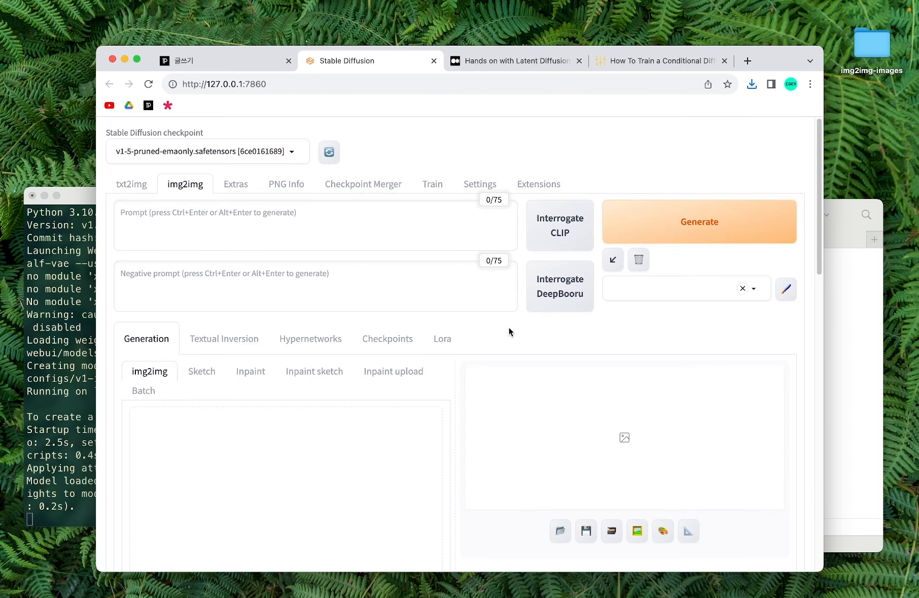
scroll(454, 359, down, 1)
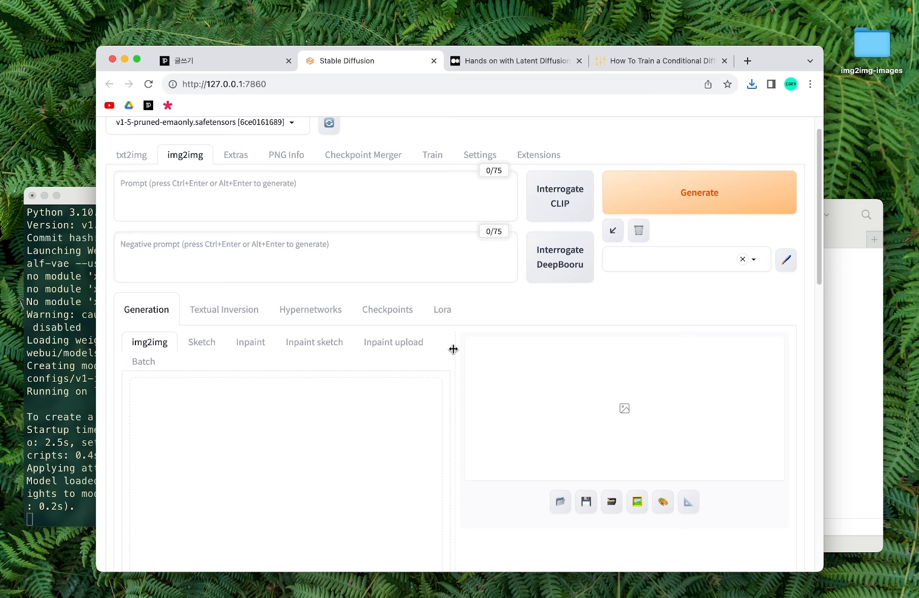
click(131, 188)
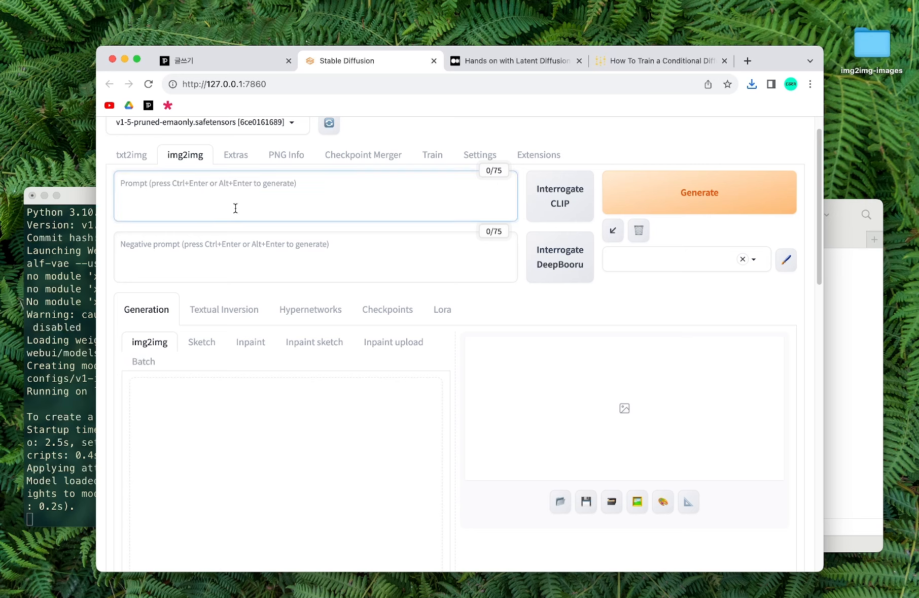
click(177, 257)
scroll(462, 325, down, 5)
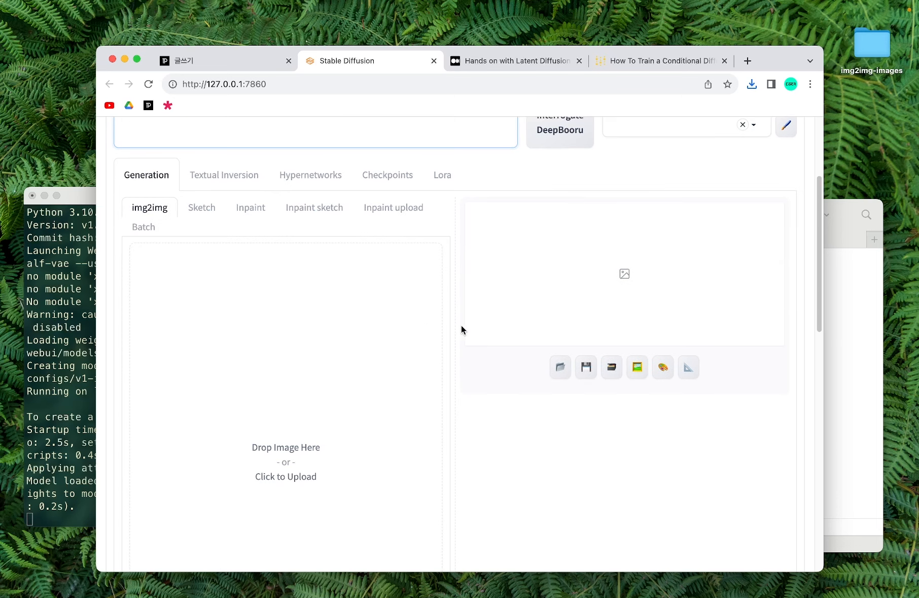
scroll(462, 325, down, 7)
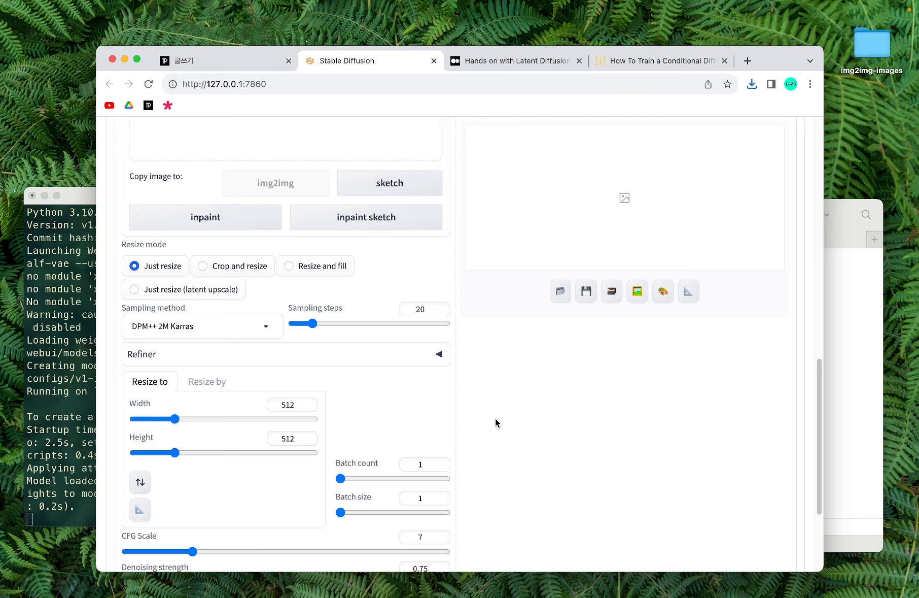
scroll(495, 419, up, 12)
click(214, 250)
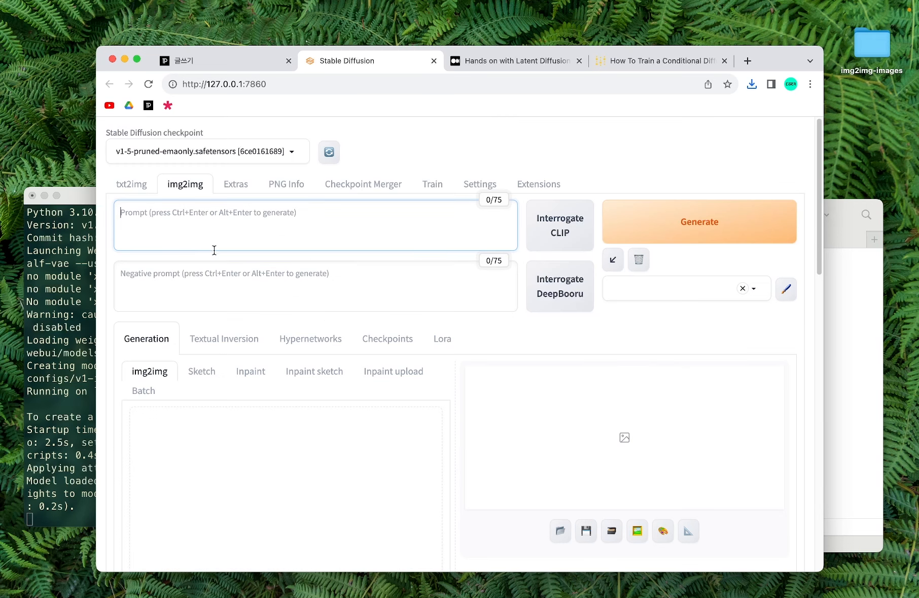
click(189, 283)
click(185, 218)
click(208, 275)
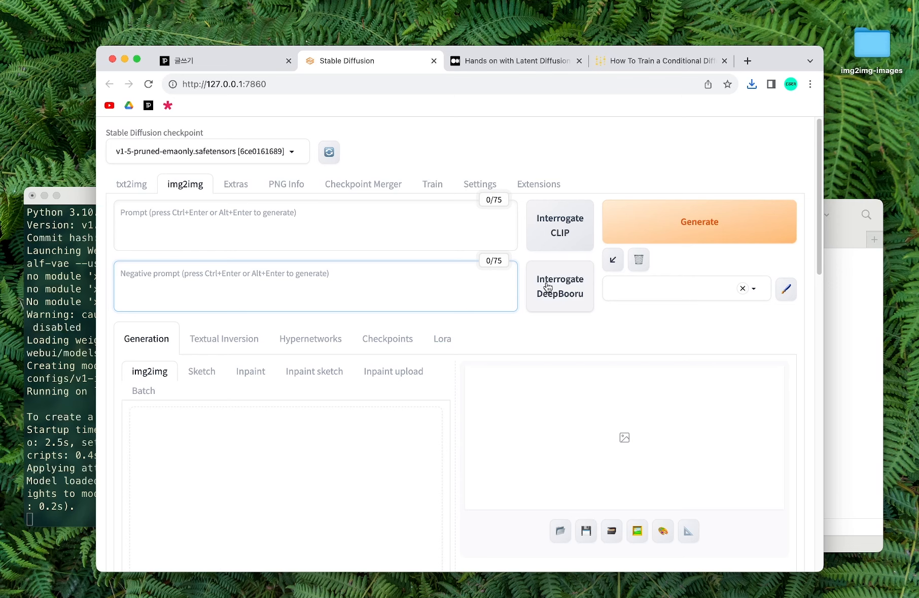
Load the tower photo with pink trees from the Downloads folder as the img2img source image
scroll(269, 396, down, 2)
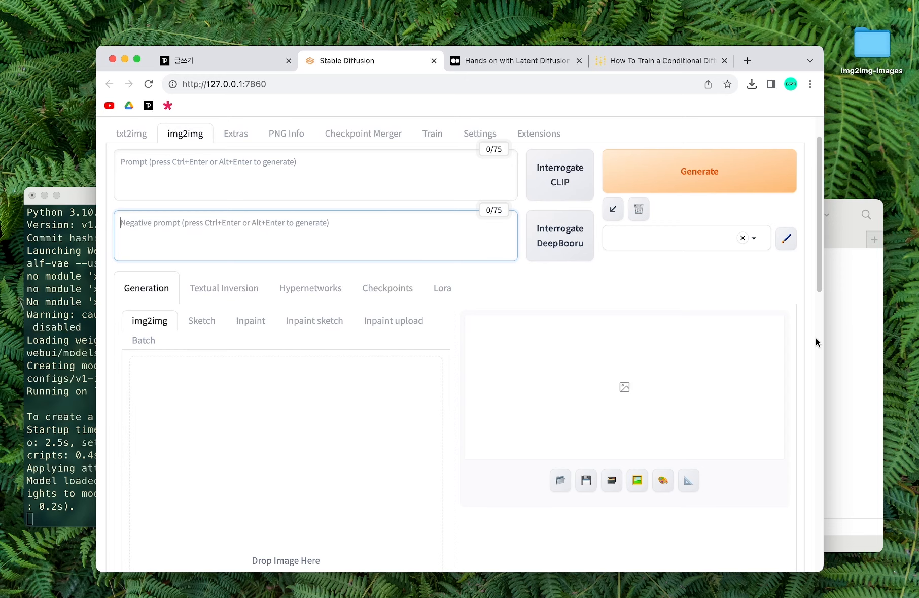
click(844, 333)
drag(390, 258, 305, 396)
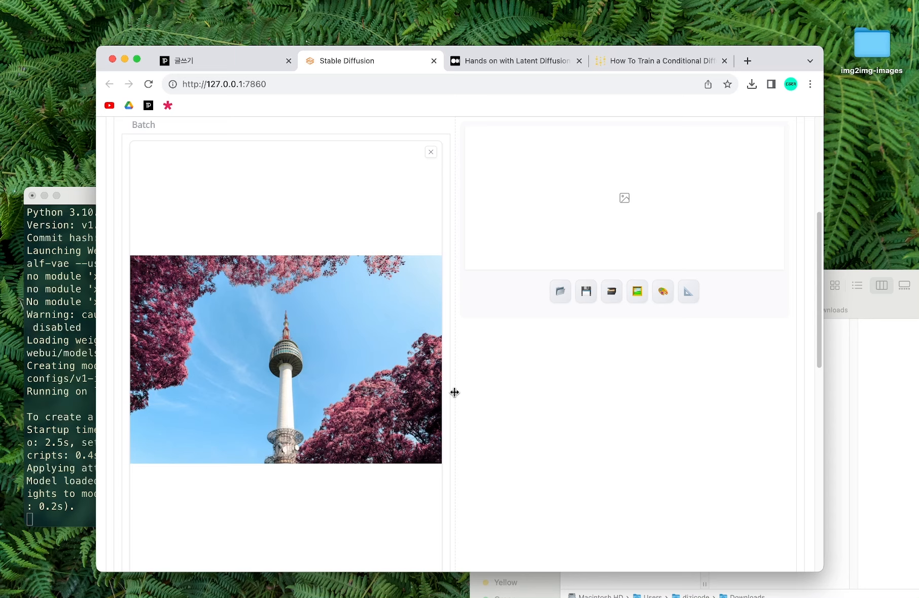
Create a prompt from the loaded tower photo with Interrogate CLIP
scroll(454, 392, up, 3)
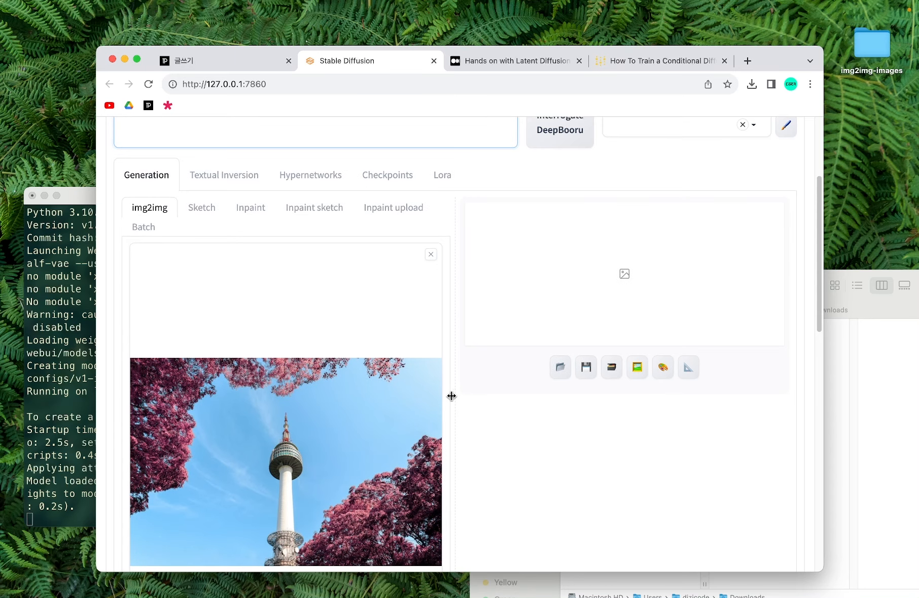
scroll(451, 395, up, 5)
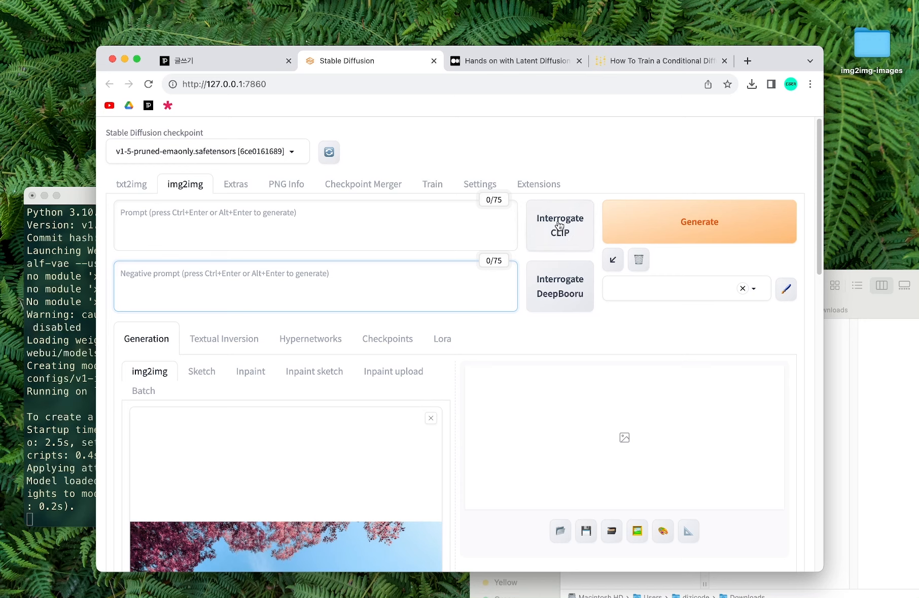
click(560, 226)
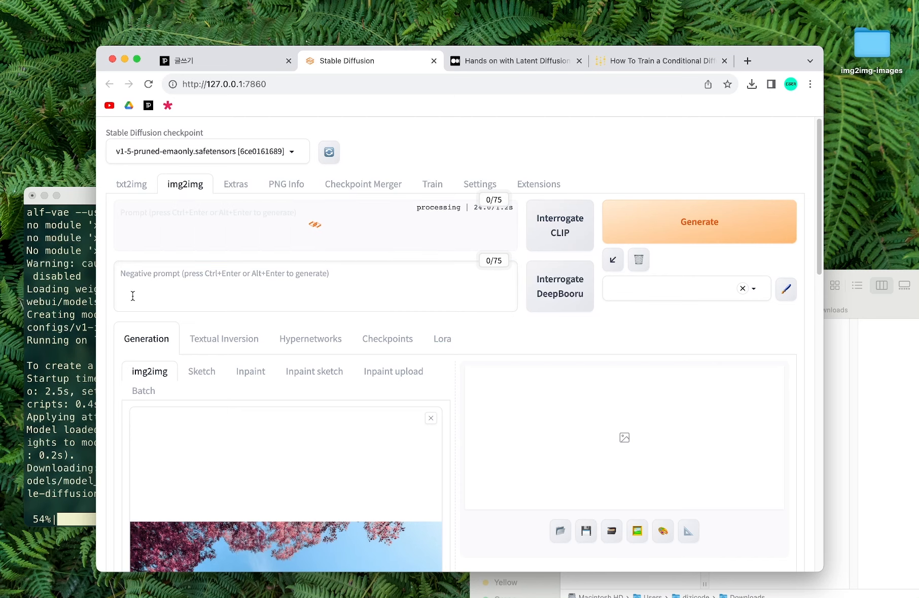
Check the BLIP caption model's download progress in the terminal and return to the Stable Diffusion page in the browser
click(67, 316)
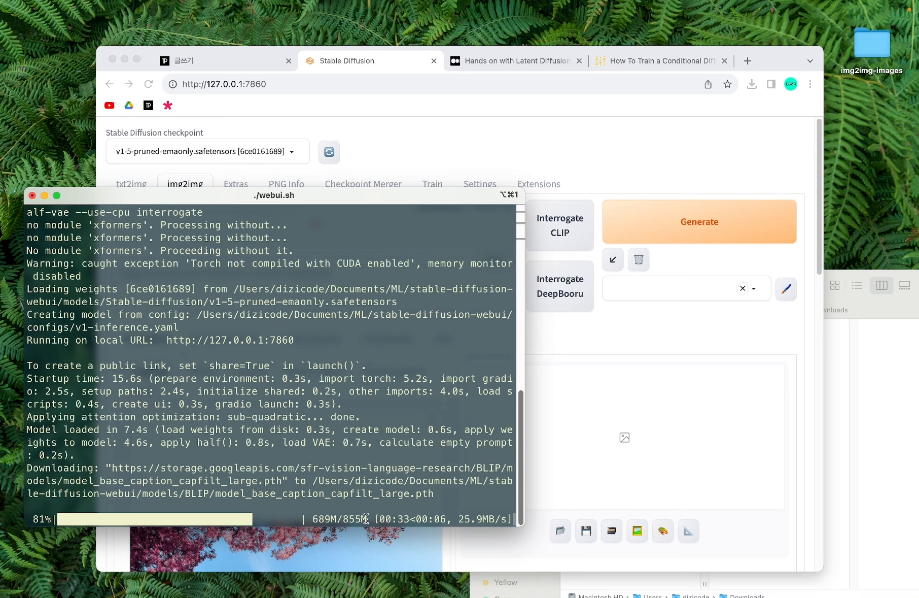
drag(367, 518, 324, 449)
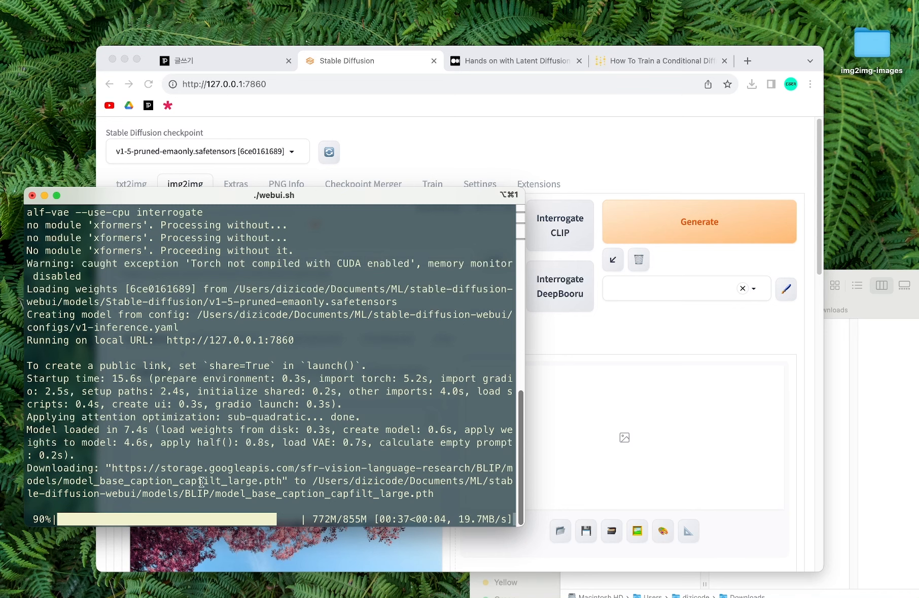
click(517, 133)
key(super+Tab)
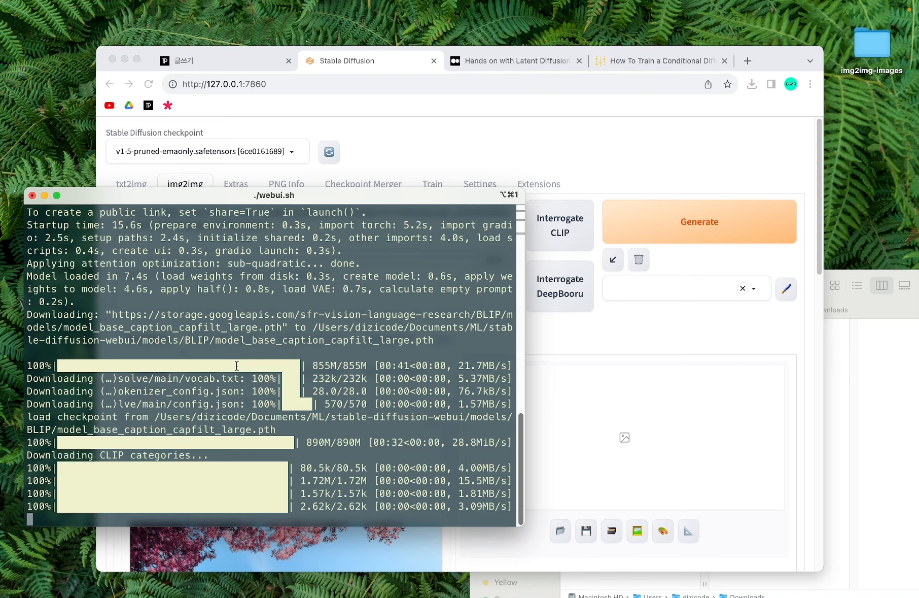
click(593, 148)
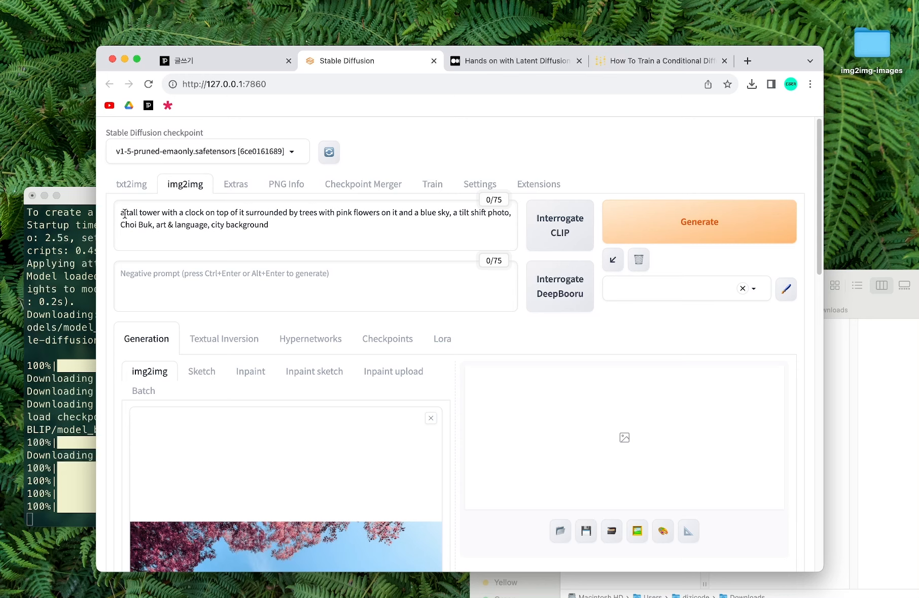
Compare the generated prompt's wording about the tower, clock, trees, sky and city background with the source photo
drag(120, 212, 287, 225)
click(287, 225)
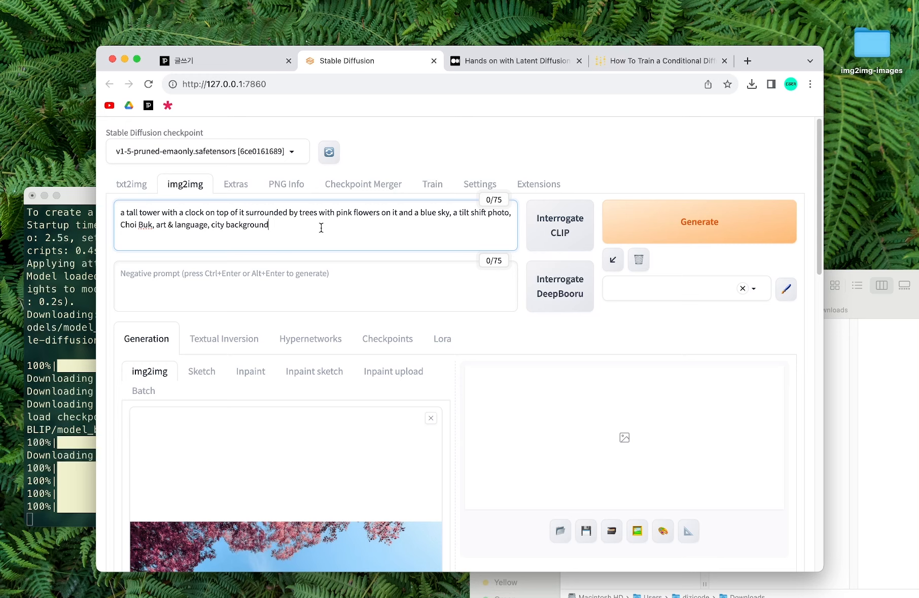
drag(122, 224, 308, 223)
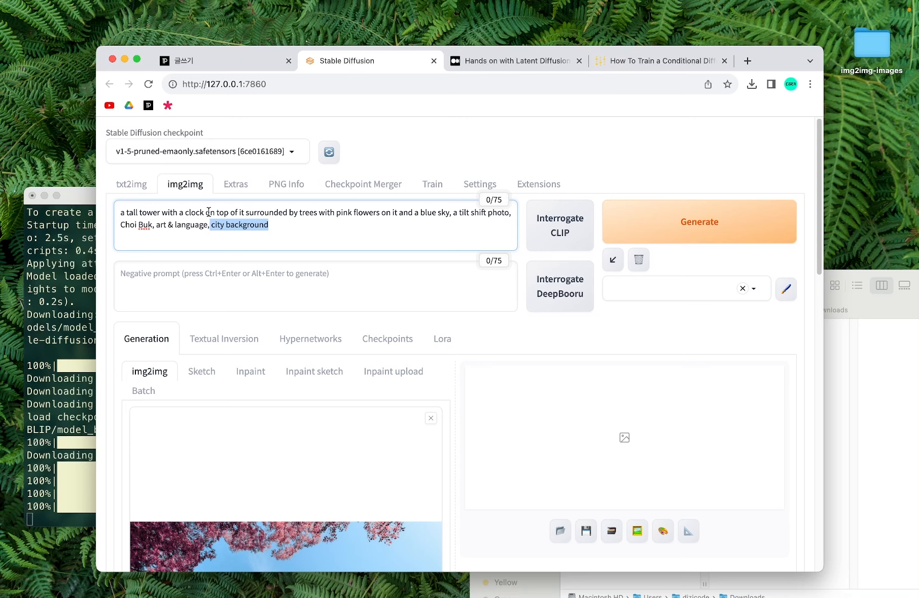
drag(184, 212, 233, 214)
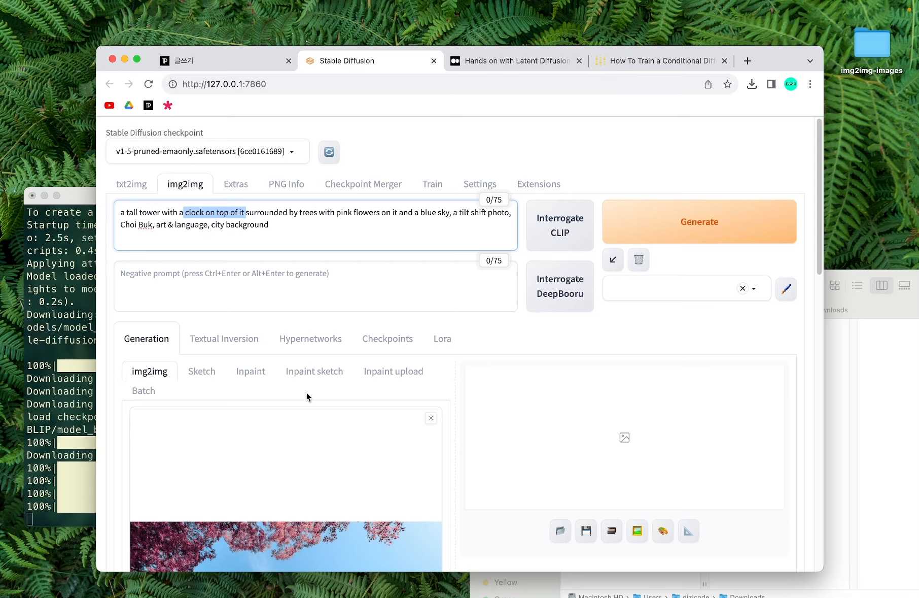
scroll(306, 394, down, 5)
scroll(297, 416, up, 5)
drag(178, 213, 455, 212)
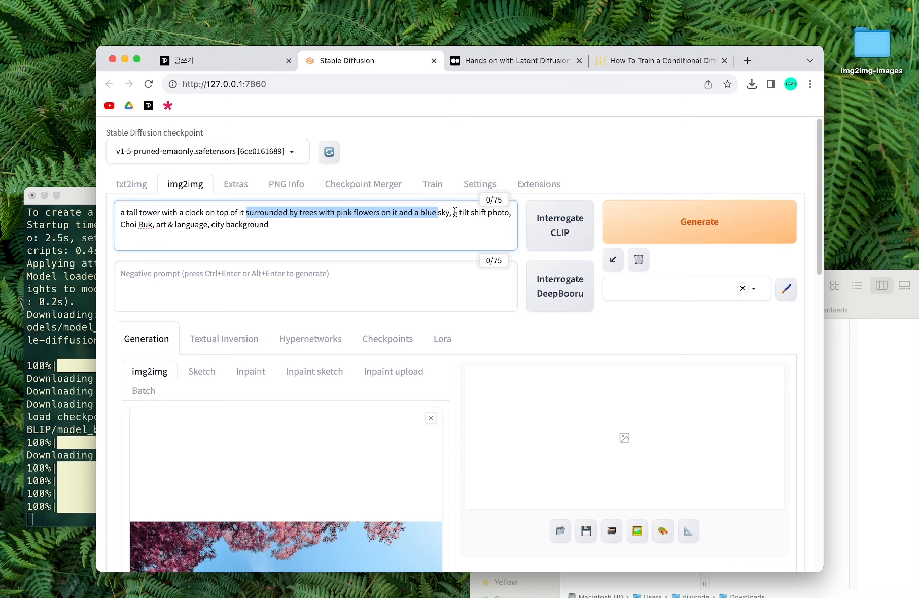
scroll(339, 387, down, 5)
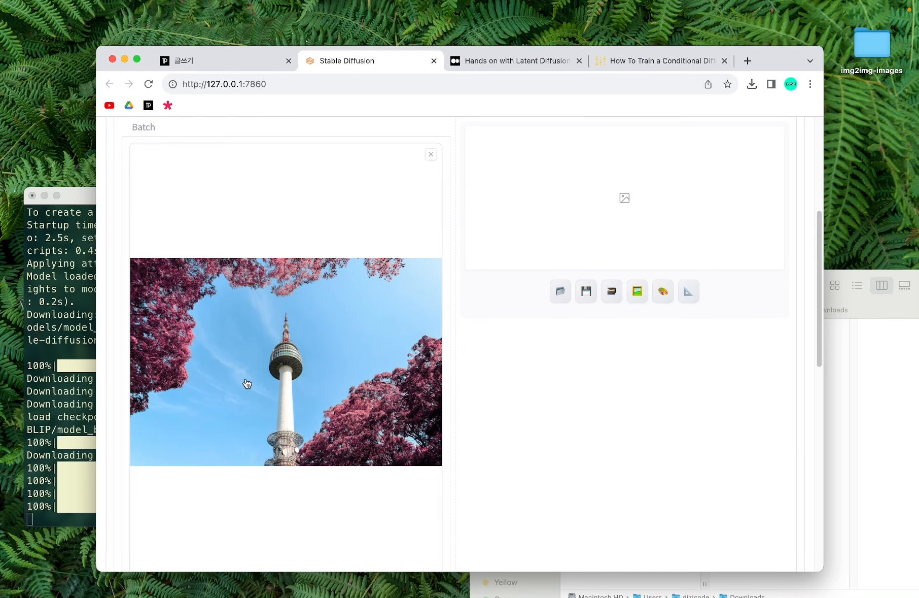
scroll(319, 386, up, 5)
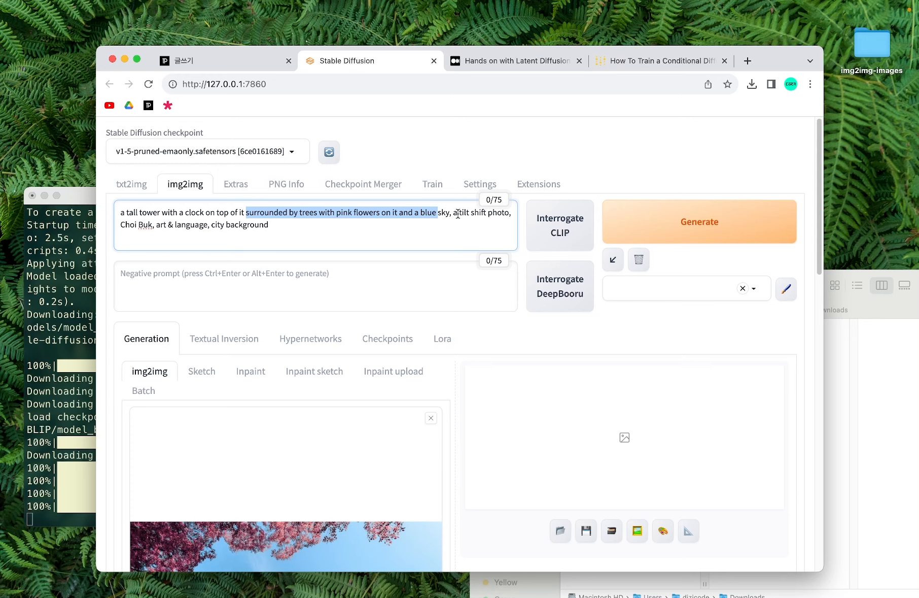
Review the generated prompt's artist name and "art & language" style terms, and reread the whole prompt against the photo
drag(121, 224, 146, 223)
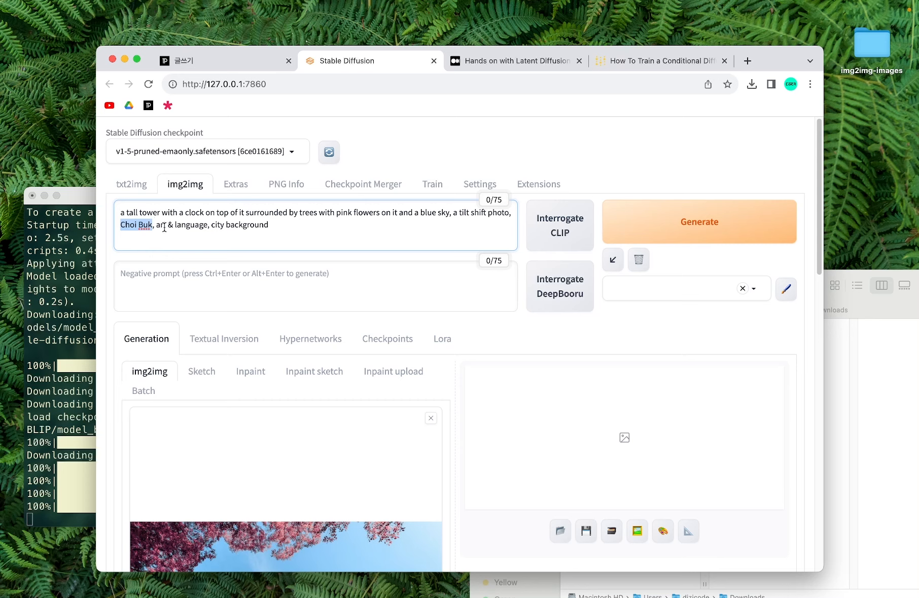
click(156, 225)
drag(156, 226, 206, 223)
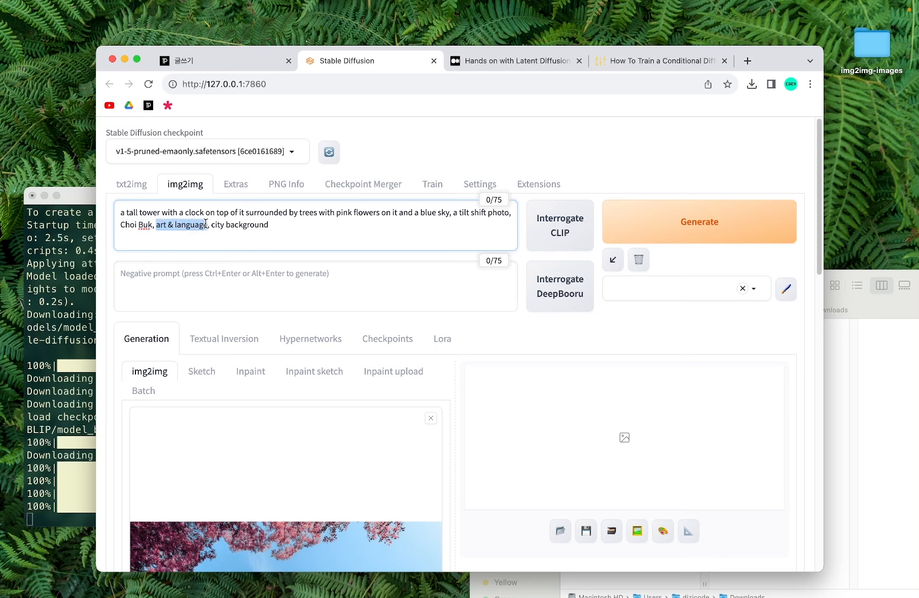
drag(292, 224, 105, 212)
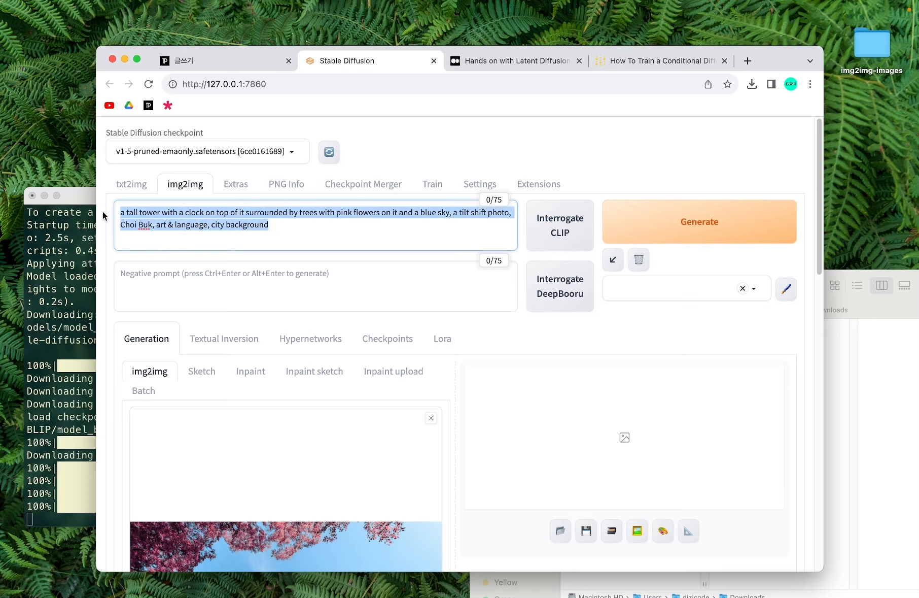
click(290, 223)
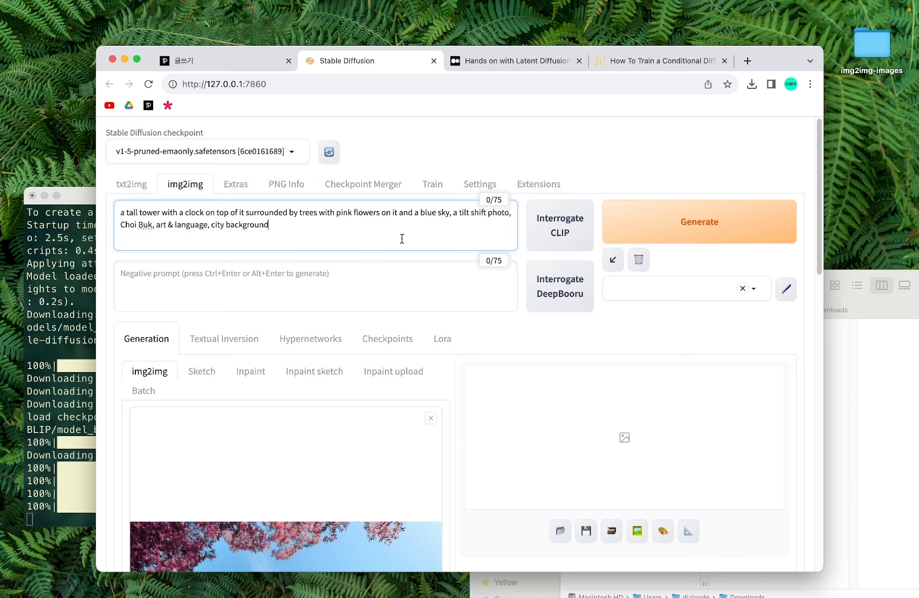
scroll(349, 301, down, 5)
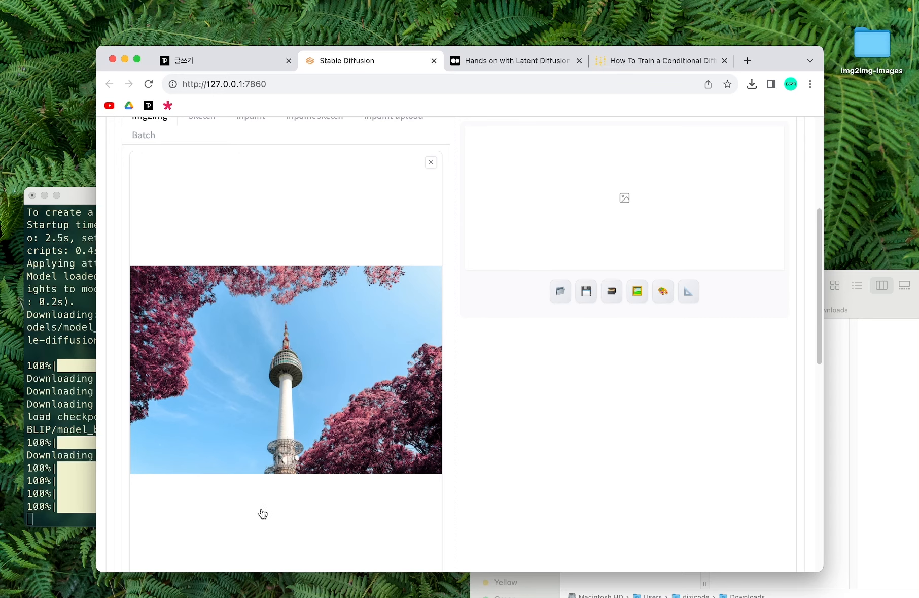
scroll(390, 480, up, 5)
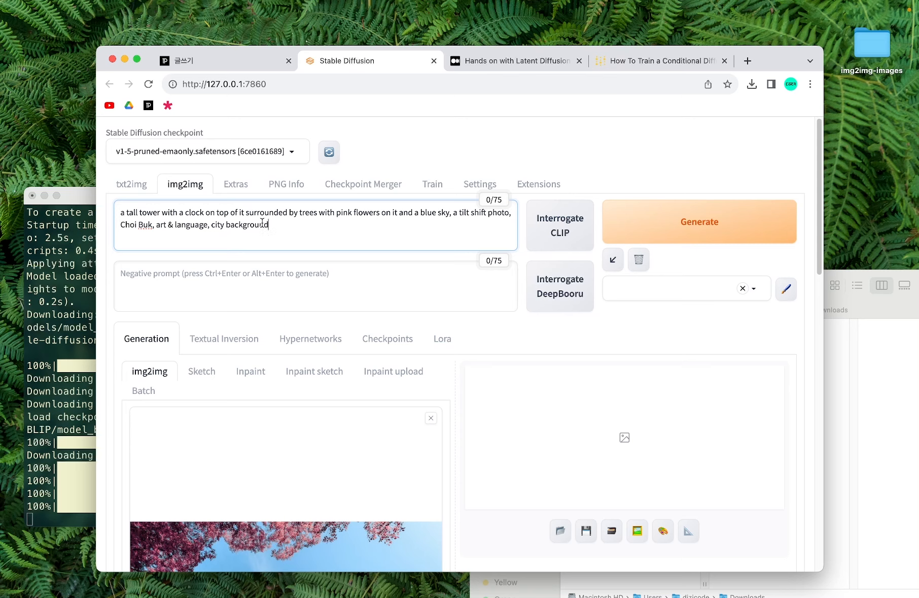
drag(272, 224, 104, 214)
click(278, 226)
Remove the tower photo from the img2img source image area
scroll(375, 419, down, 3)
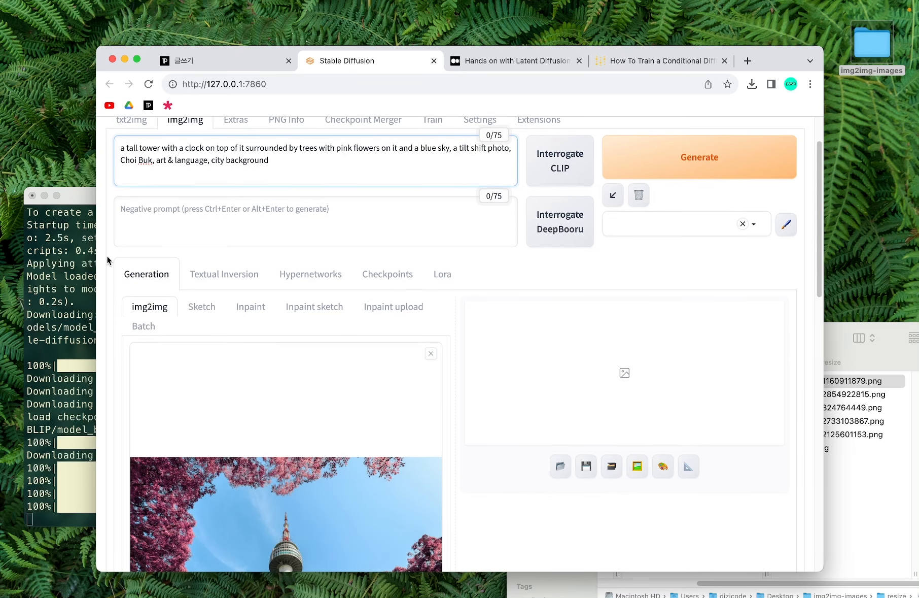
scroll(314, 376, down, 10)
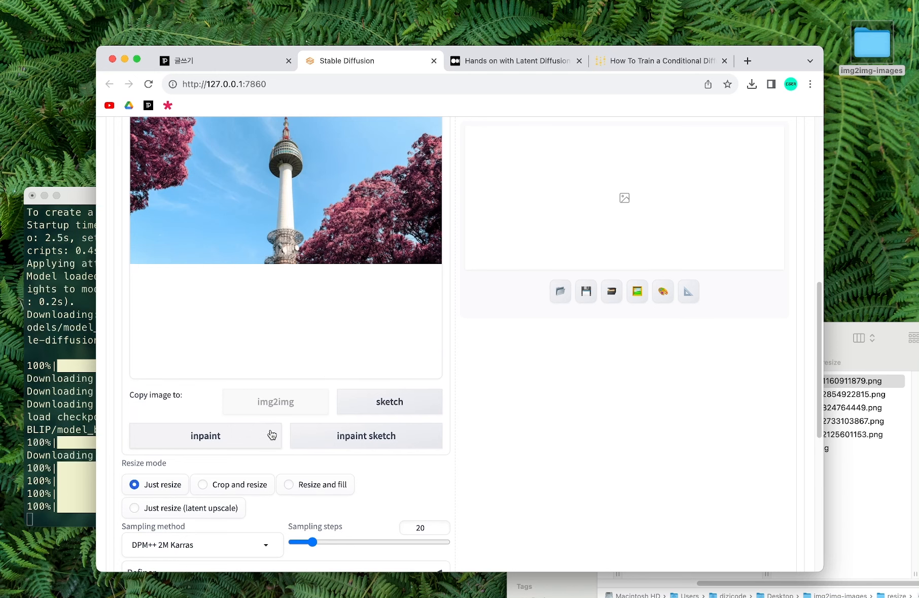
scroll(309, 429, up, 5)
scroll(309, 429, up, 5)
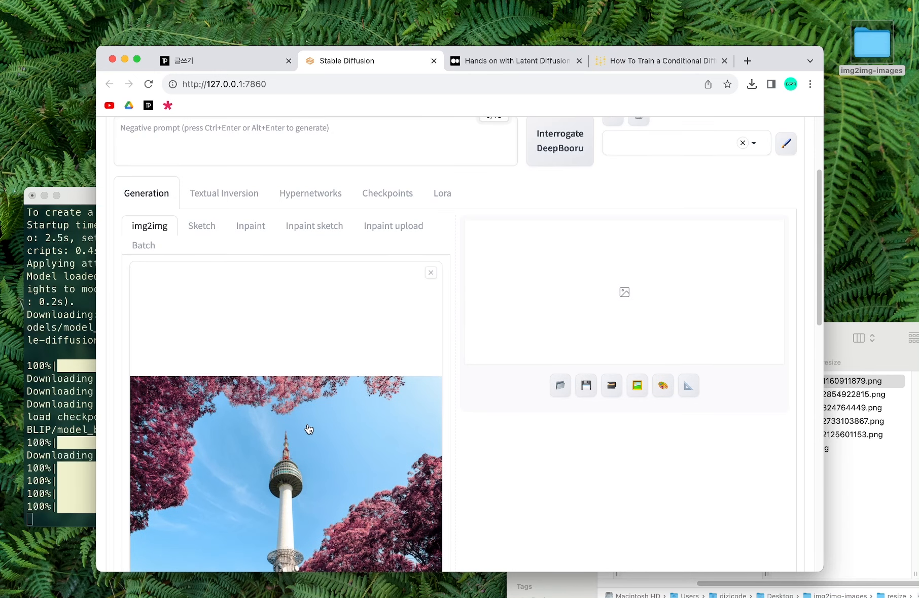
click(432, 274)
scroll(312, 348, up, 5)
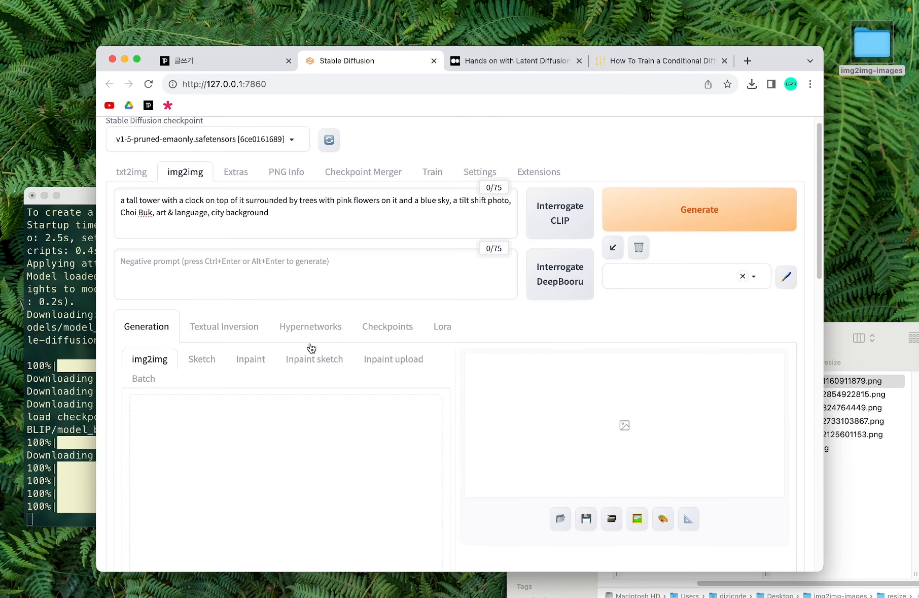
Generate a txt2img image from "an oil painting of a seaside town, surrounded by dense forest, highly detailed," with negative prompt "frame,"
click(118, 175)
click(225, 203)
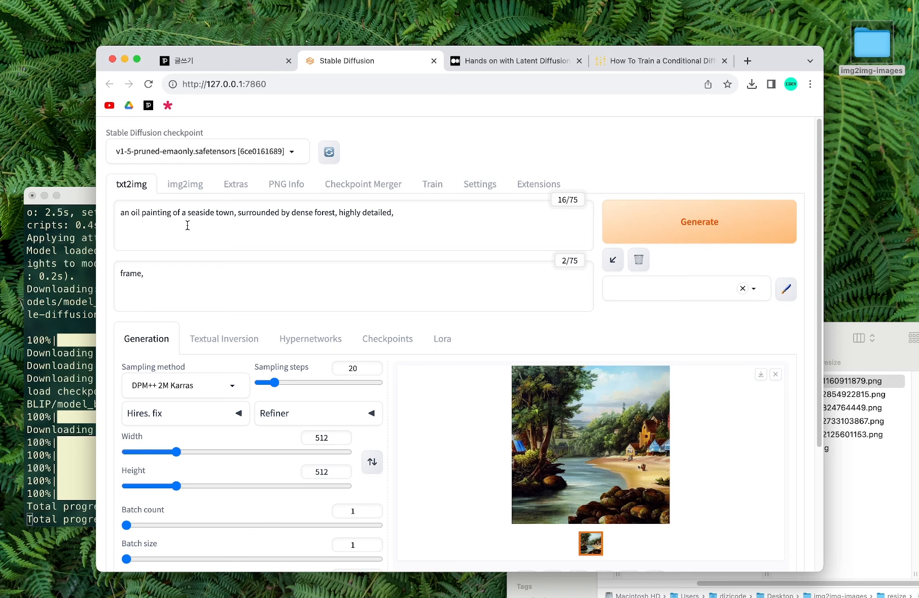
drag(130, 212, 173, 211)
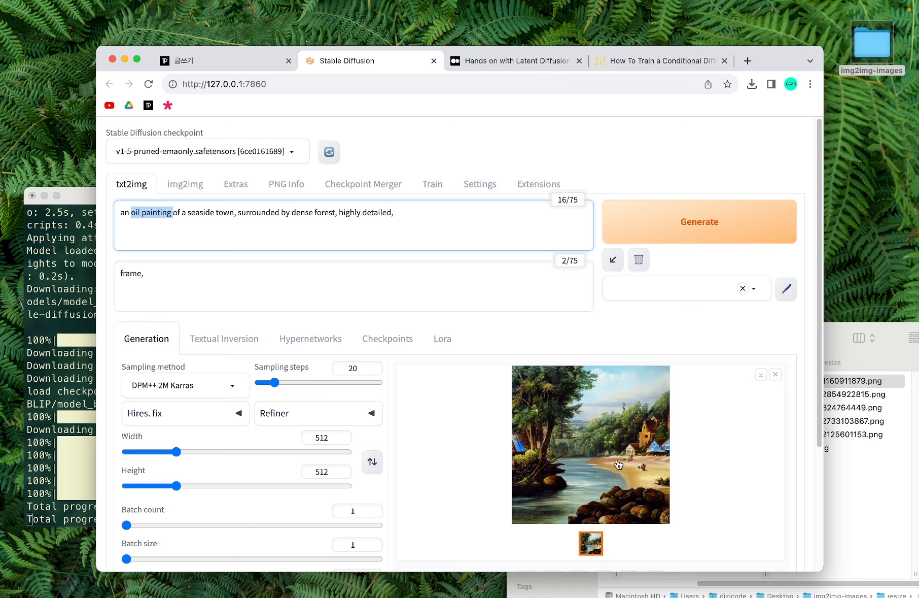
Send the generated seaside town painting, together with its prompt and negative prompt, to img2img
scroll(605, 409, down, 2)
scroll(605, 409, down, 3)
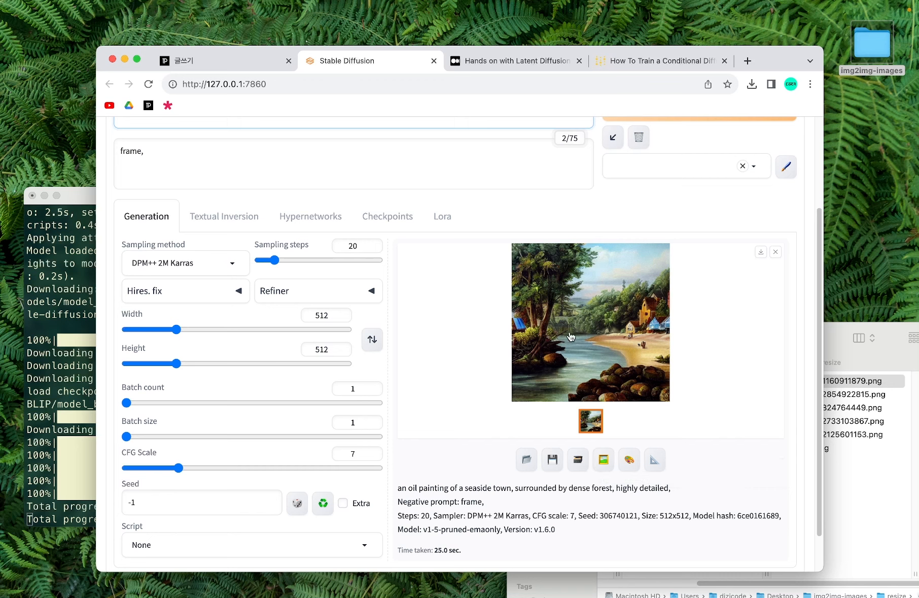
click(604, 460)
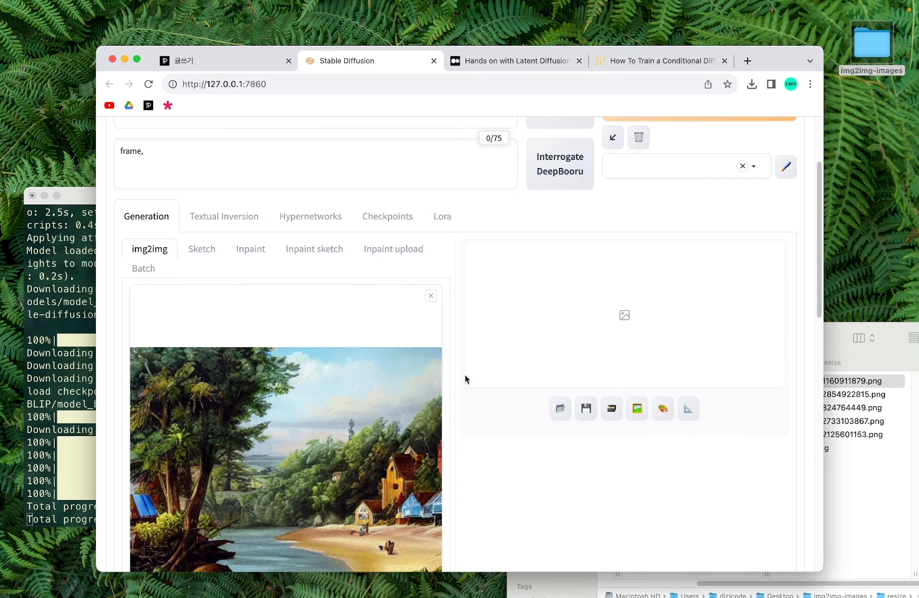
scroll(323, 415, up, 5)
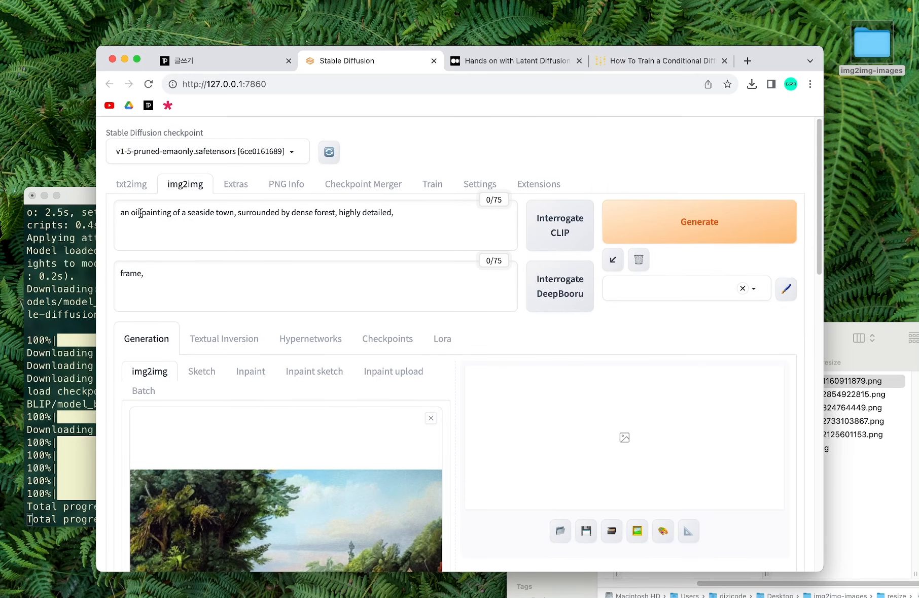
Generate an img2img version of the painting at width 256 with the Just resize mode, and inspect the enlarged result
scroll(329, 308, down, 10)
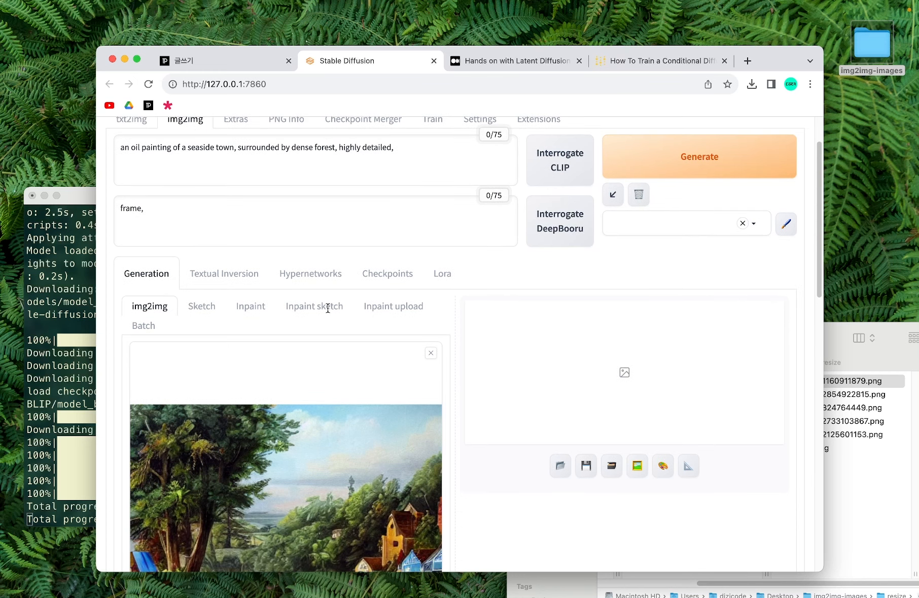
scroll(329, 312, down, 15)
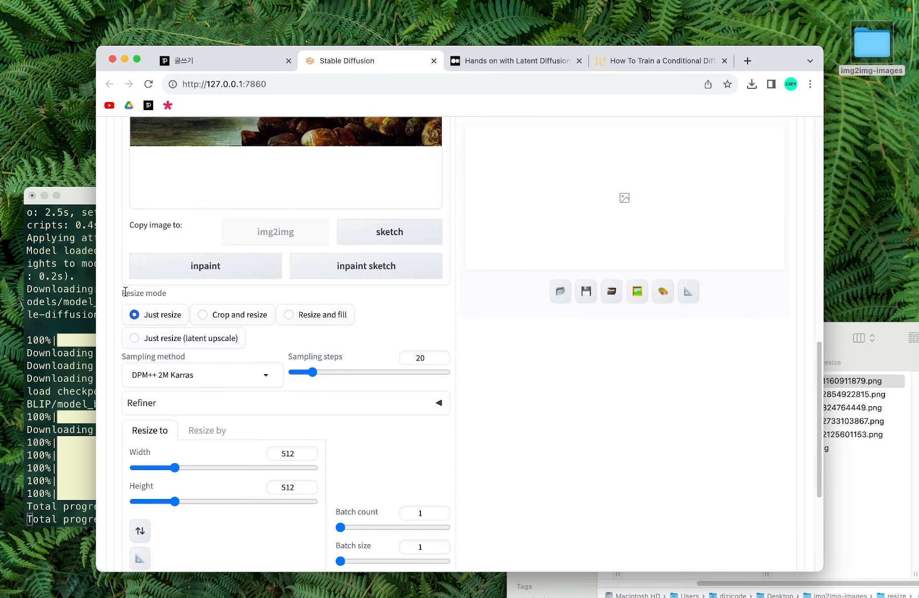
drag(124, 291, 177, 298)
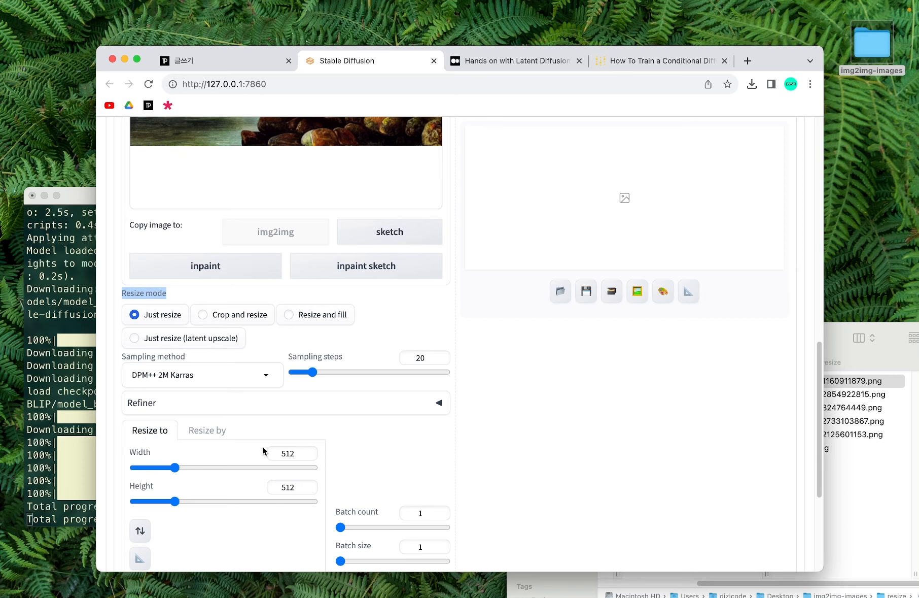
drag(275, 451, 301, 452)
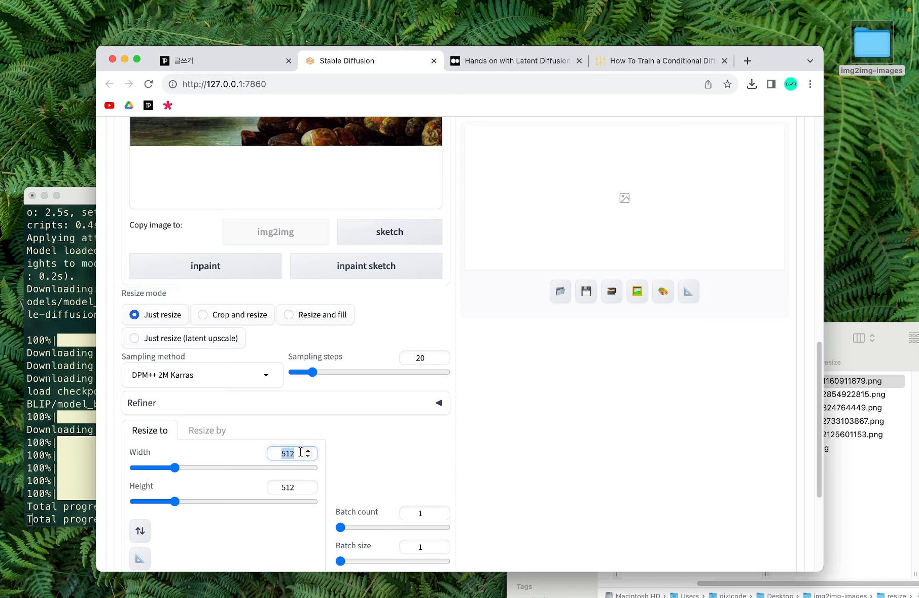
text(256)
click(513, 451)
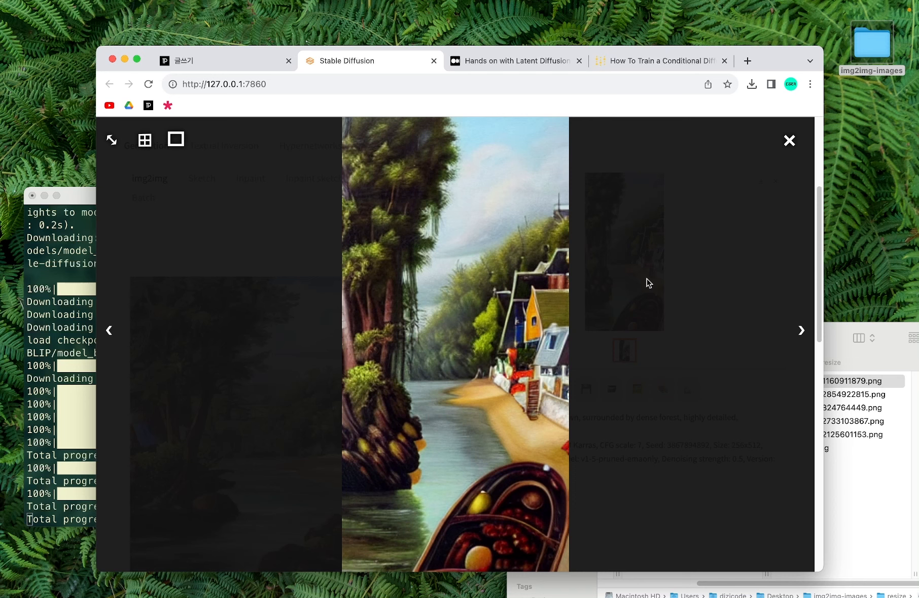
click(790, 140)
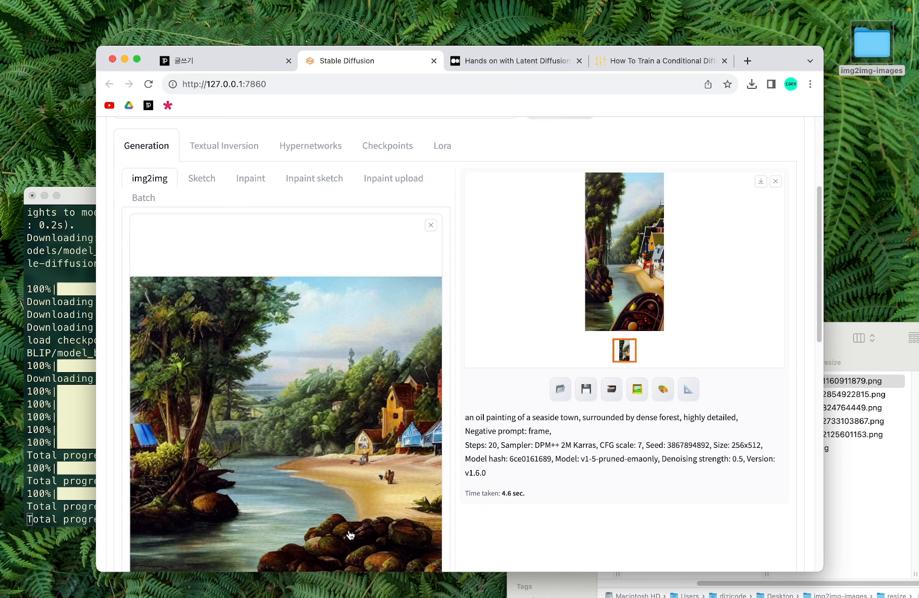
Switch the resize mode to Crop and resize, generate the image again, and inspect the enlarged result
scroll(397, 535, down, 1)
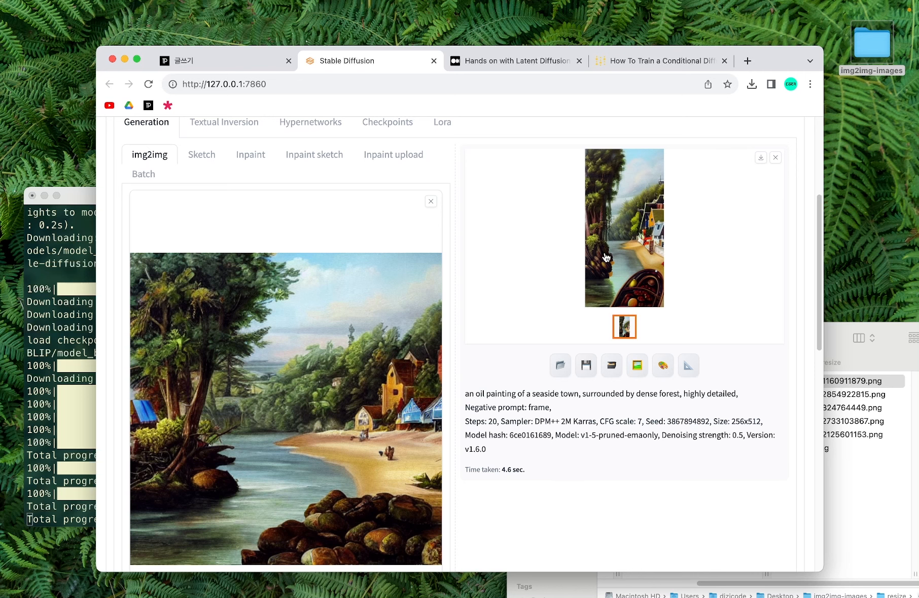
scroll(606, 258, down, 10)
click(225, 253)
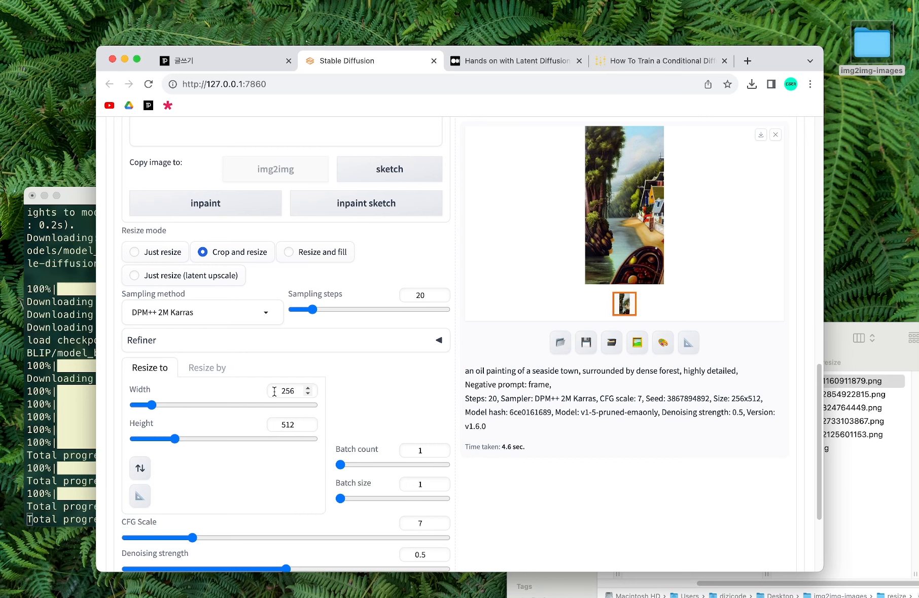
scroll(275, 391, up, 10)
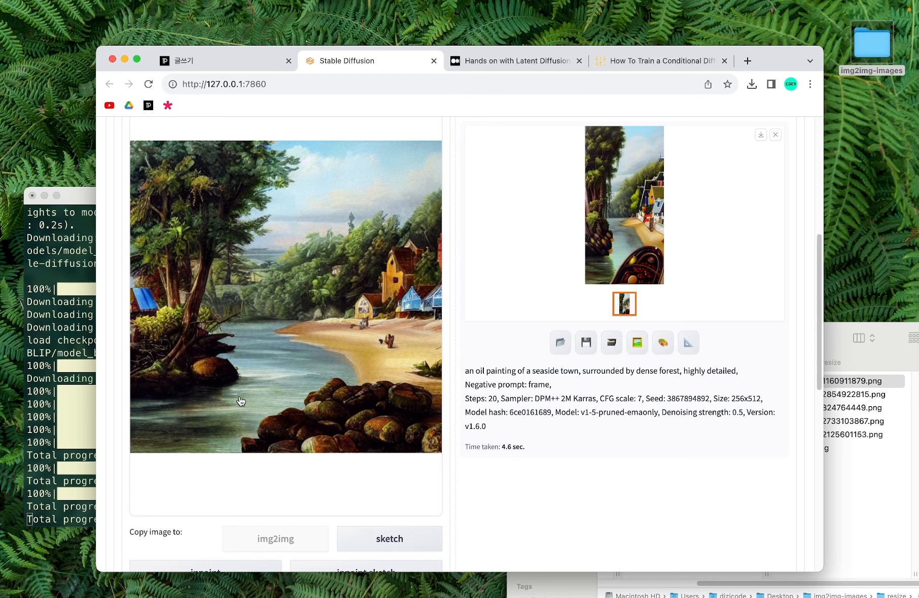
scroll(553, 476, up, 10)
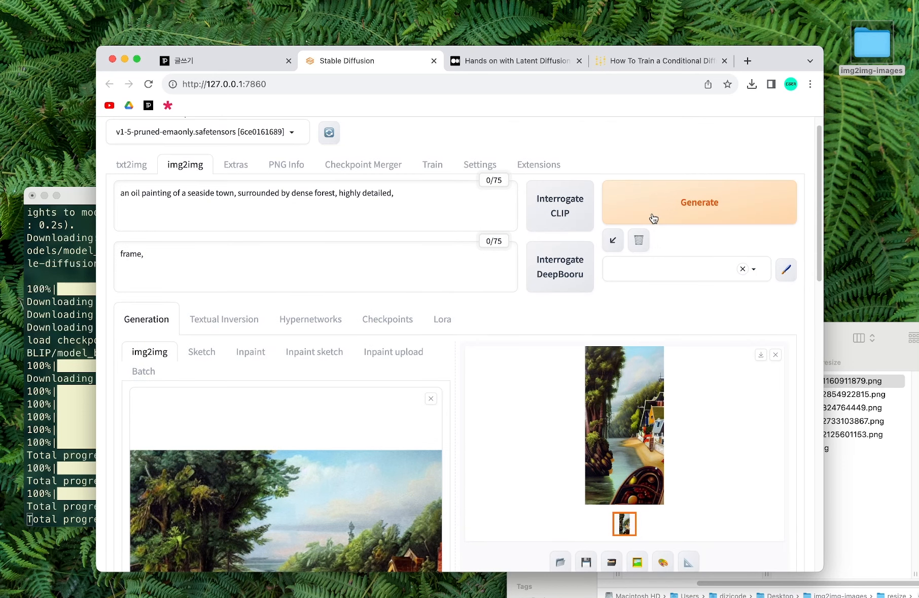
click(714, 201)
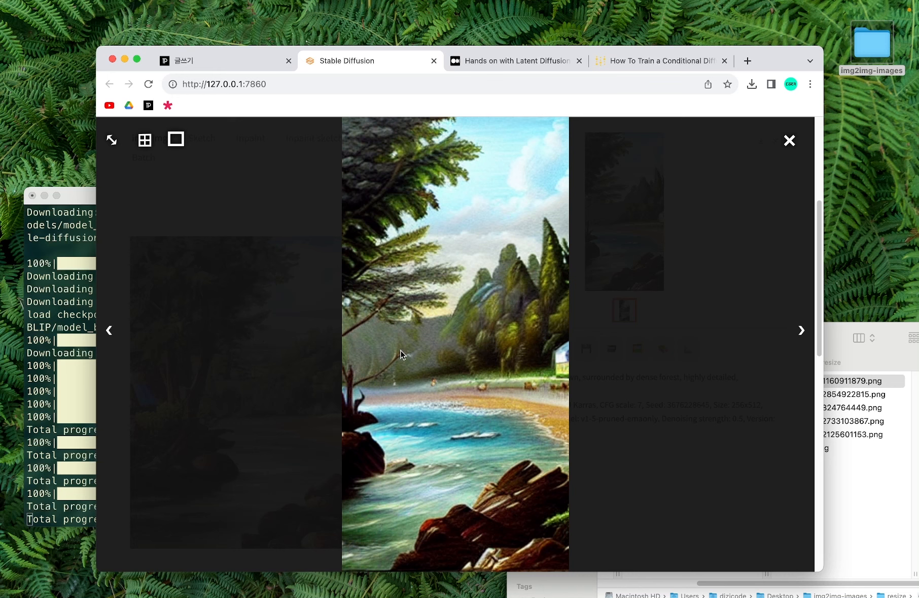
click(789, 142)
Generate the image with the Resize and fill mode and view the result enlarged
scroll(345, 386, down, 5)
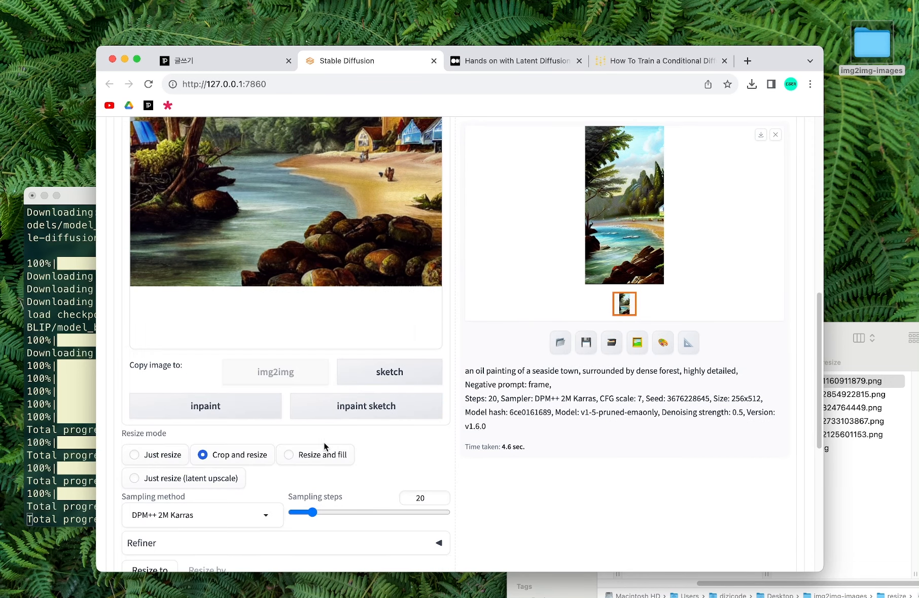
click(326, 458)
scroll(376, 443, down, 1)
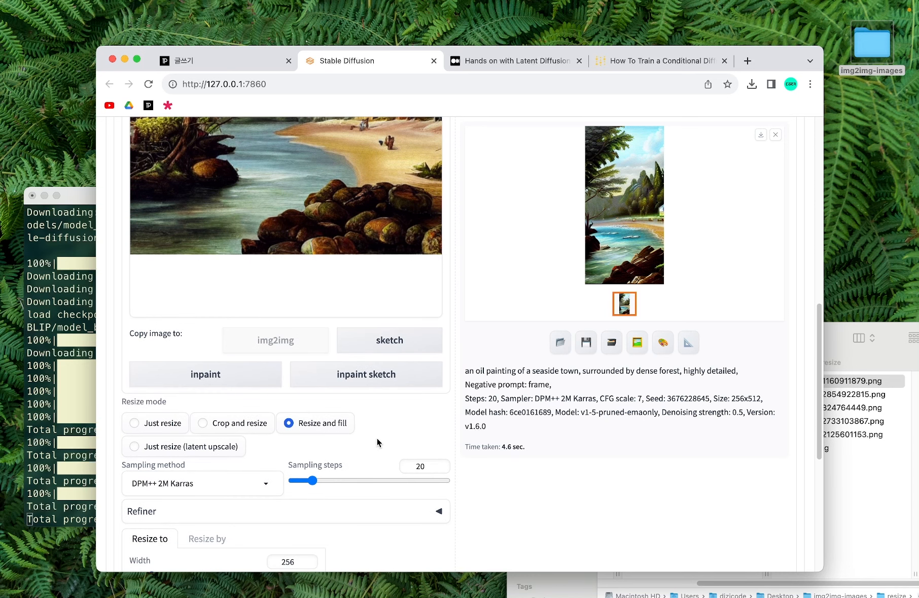
scroll(376, 442, up, 3)
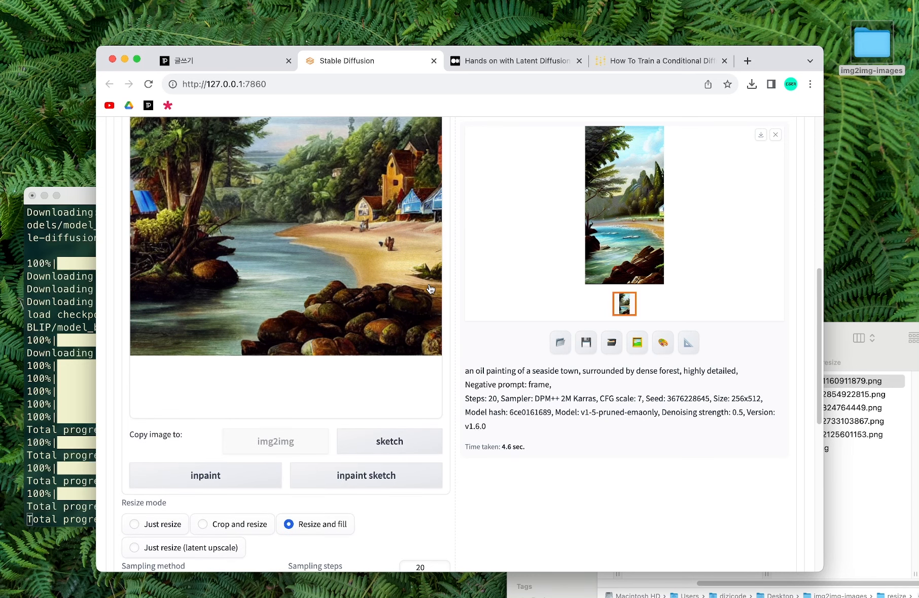
scroll(381, 402, down, 2)
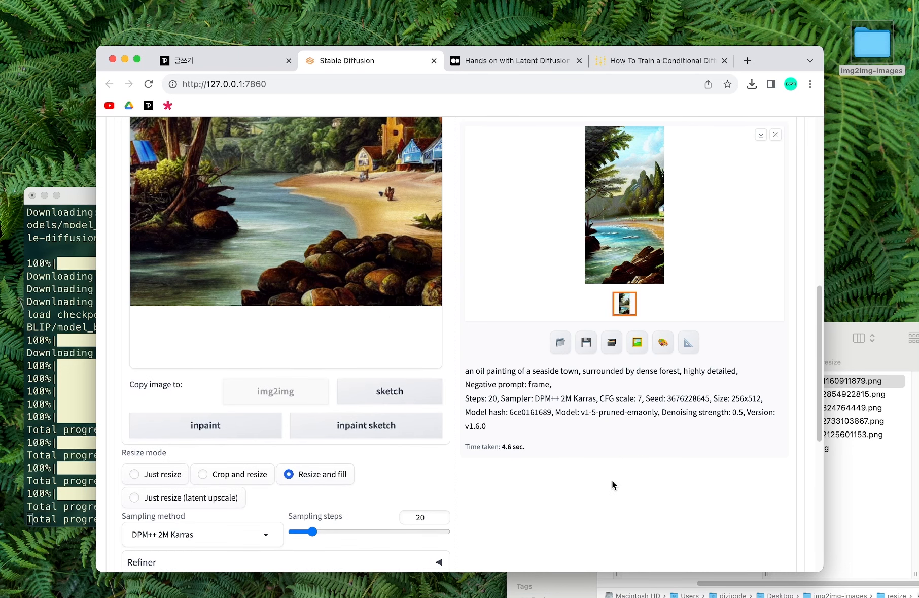
scroll(612, 480, up, 1)
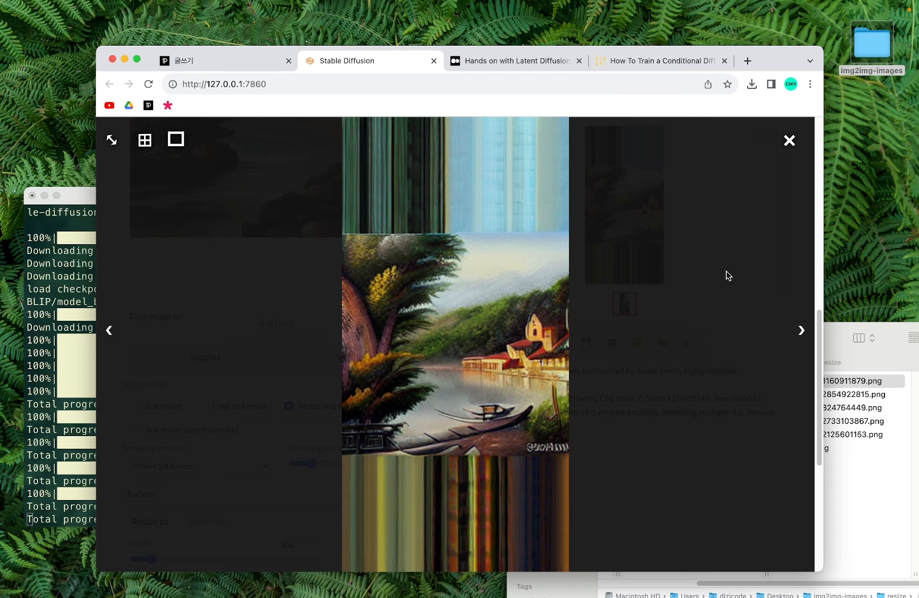
click(805, 143)
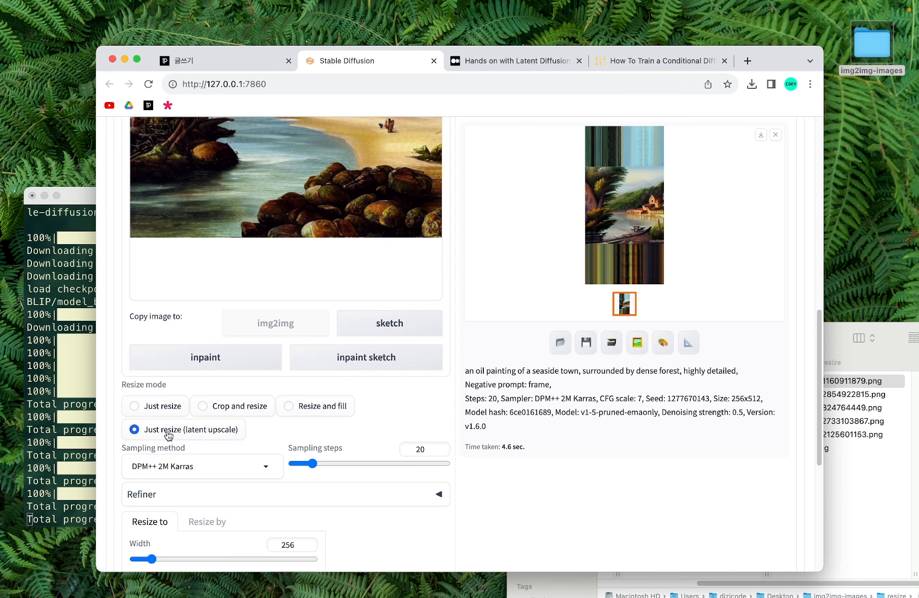
Generate the image with the Just resize (latent upscale) mode and check the result at full size
scroll(219, 427, up, 5)
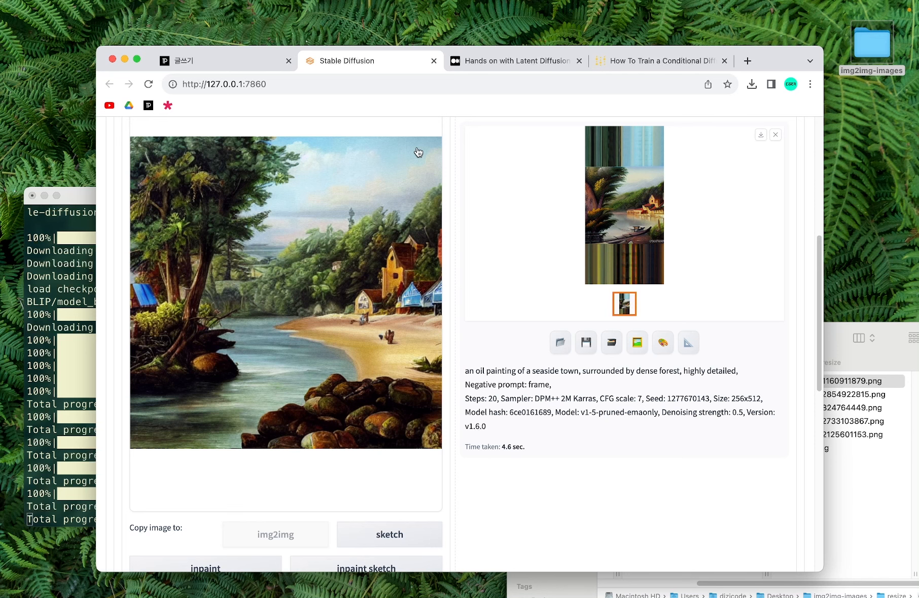
scroll(460, 173, up, 10)
click(624, 213)
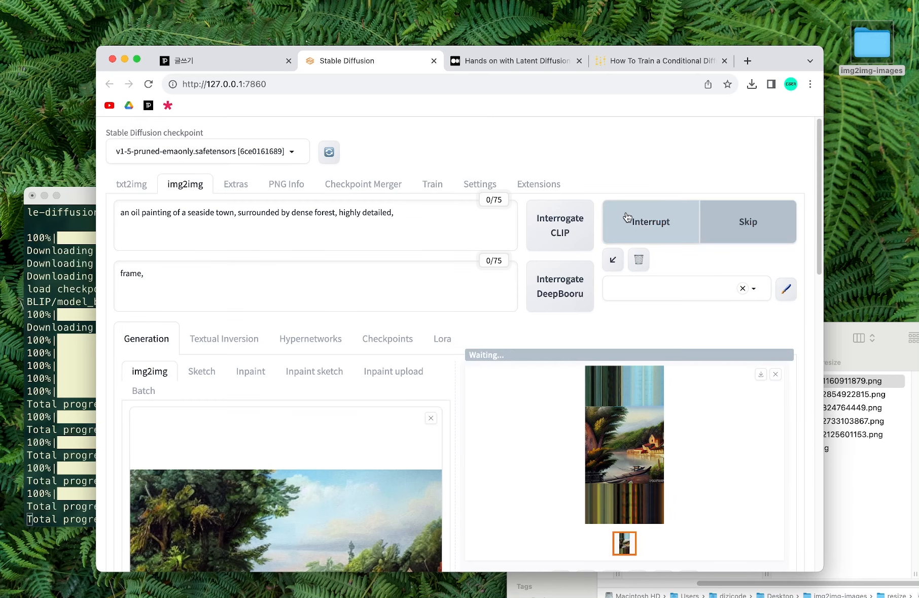
scroll(460, 376, down, 5)
click(616, 308)
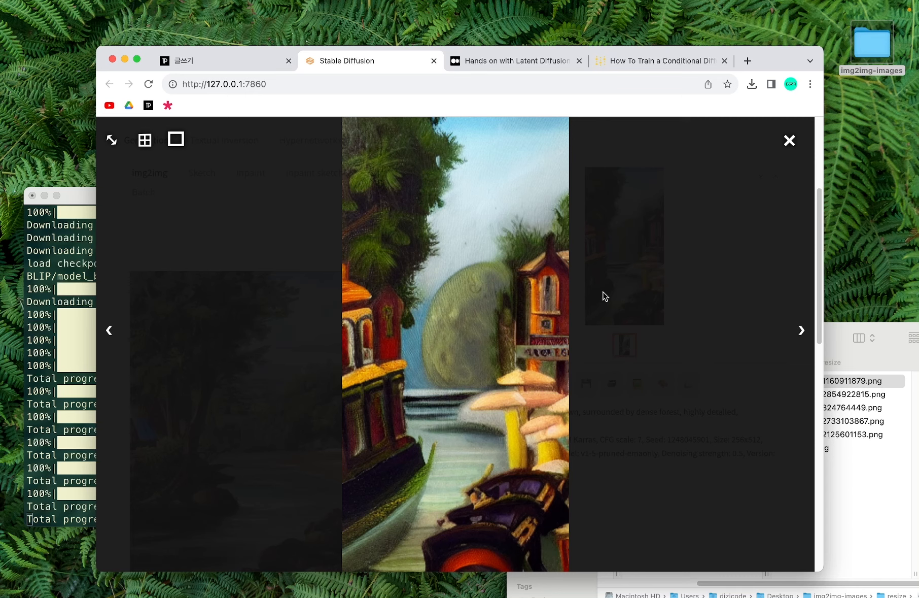
click(790, 142)
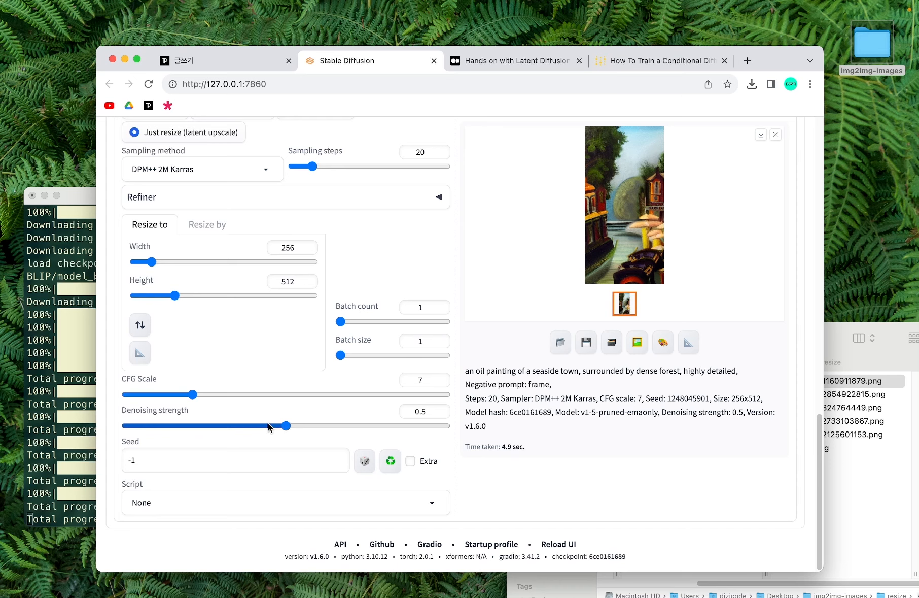
Set the denoising strength to 0.92 and switch the output sizing to Resize by scale
drag(284, 427, 420, 430)
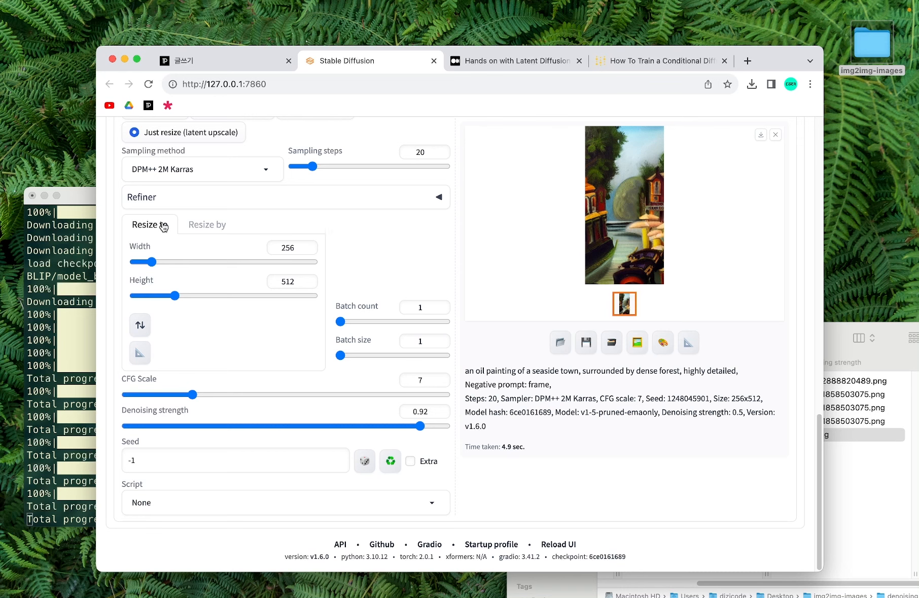
click(198, 227)
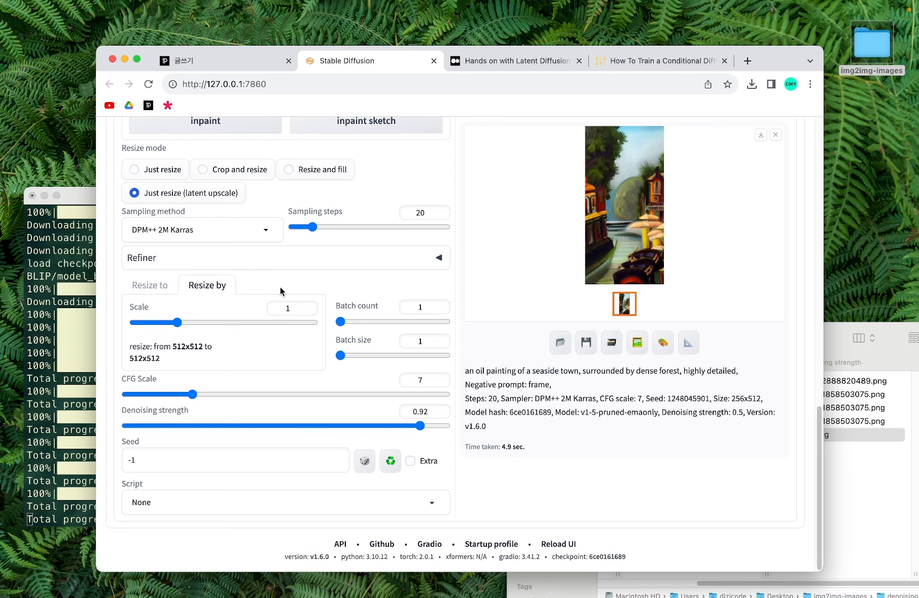
Copy the seaside source painting from img2img to Sketch and look over the Sketch canvas and its generation settings
scroll(280, 291, up, 10)
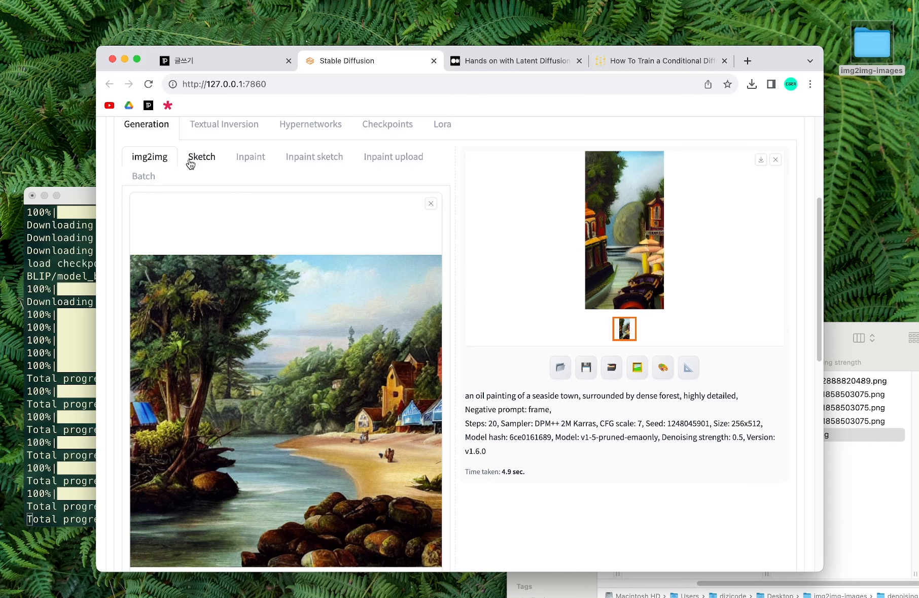
scroll(274, 244, down, 1)
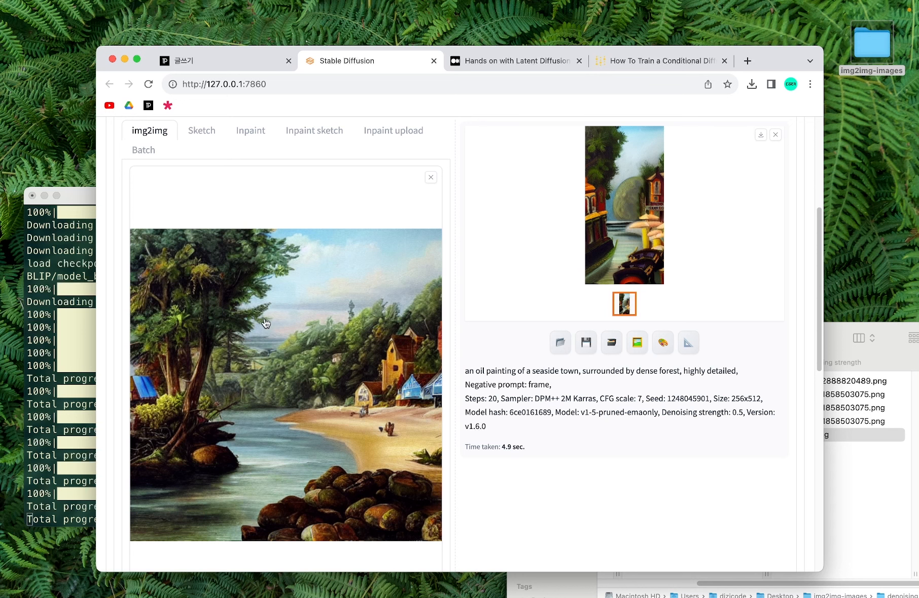
scroll(265, 323, down, 2)
scroll(284, 322, down, 1)
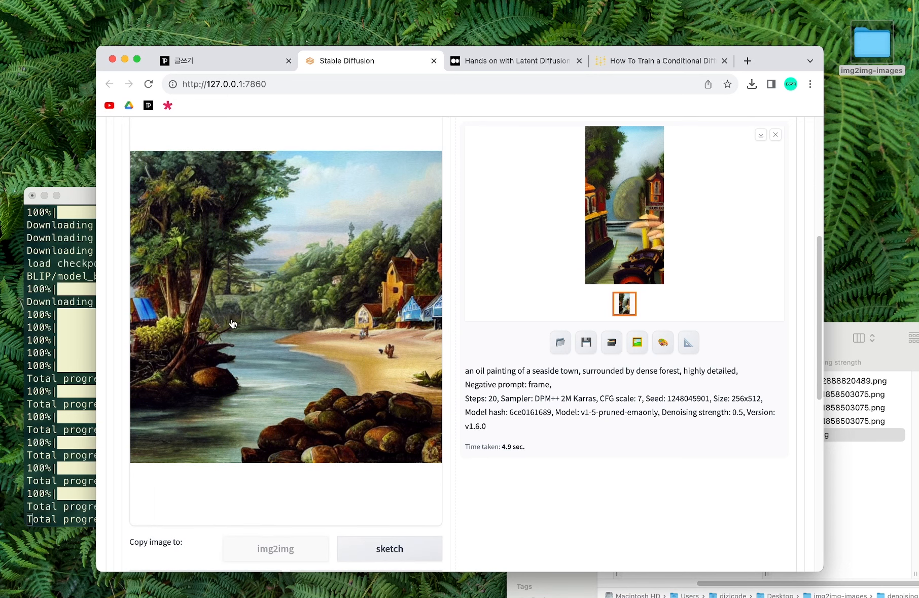
scroll(293, 333, down, 3)
scroll(293, 333, down, 2)
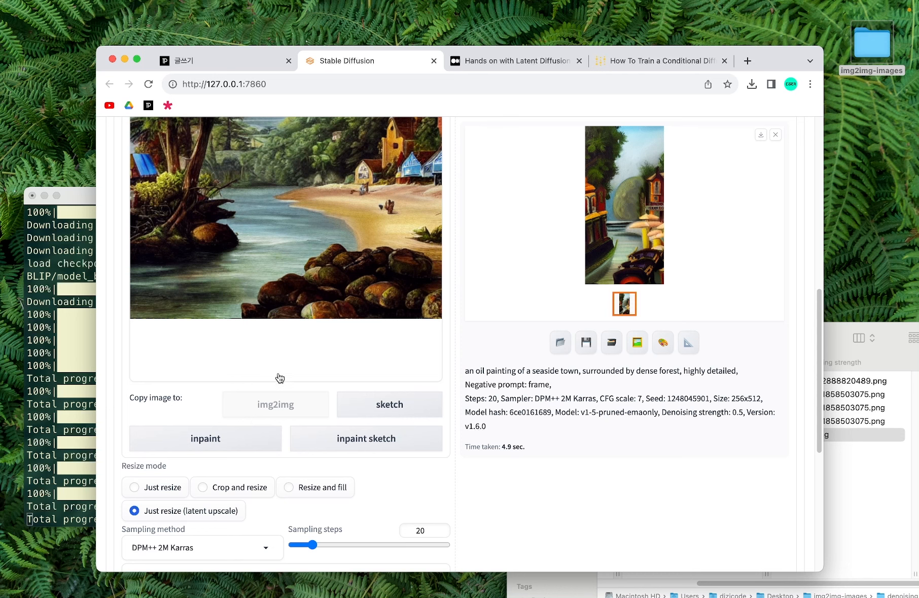
click(379, 409)
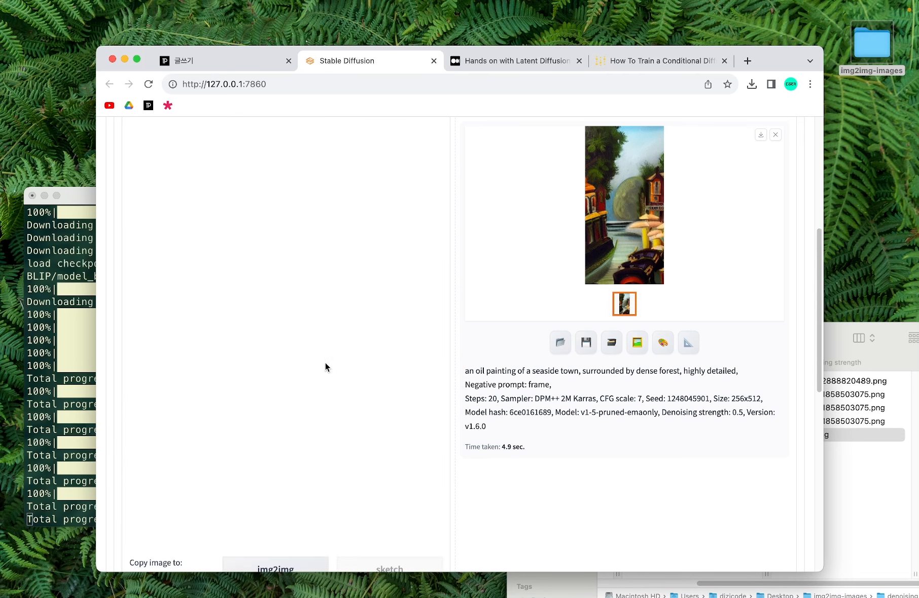
scroll(464, 384, up, 5)
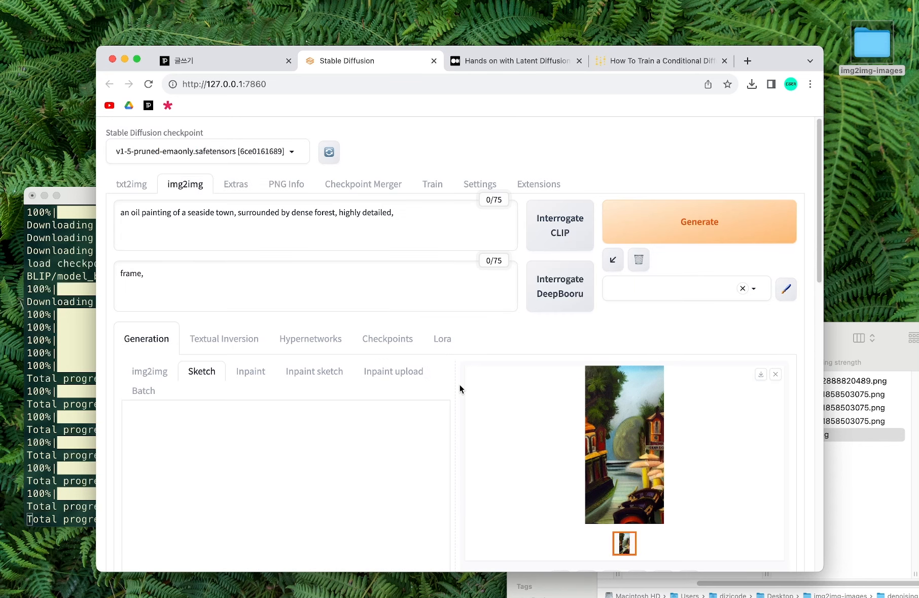
scroll(458, 386, down, 3)
scroll(456, 384, up, 3)
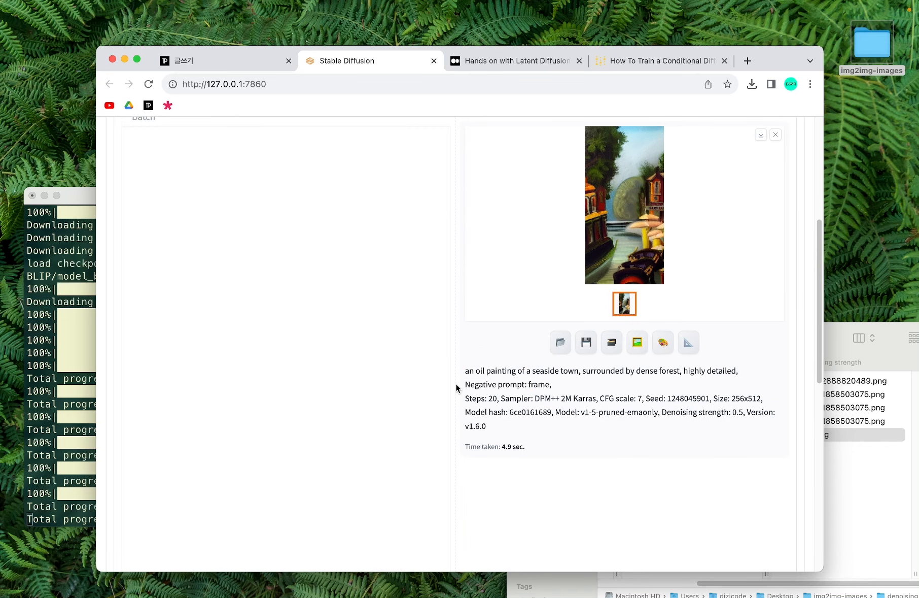
scroll(456, 383, down, 10)
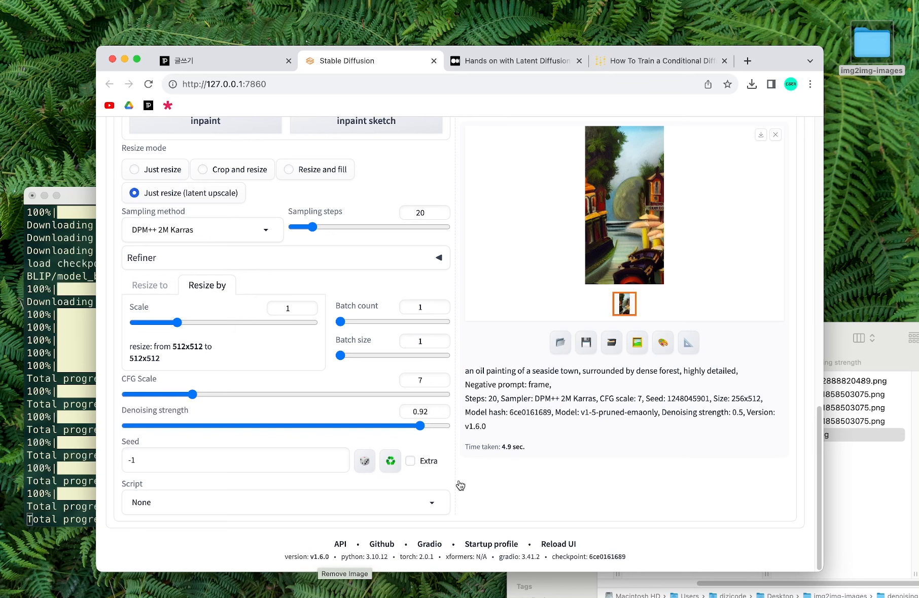
scroll(461, 485, up, 10)
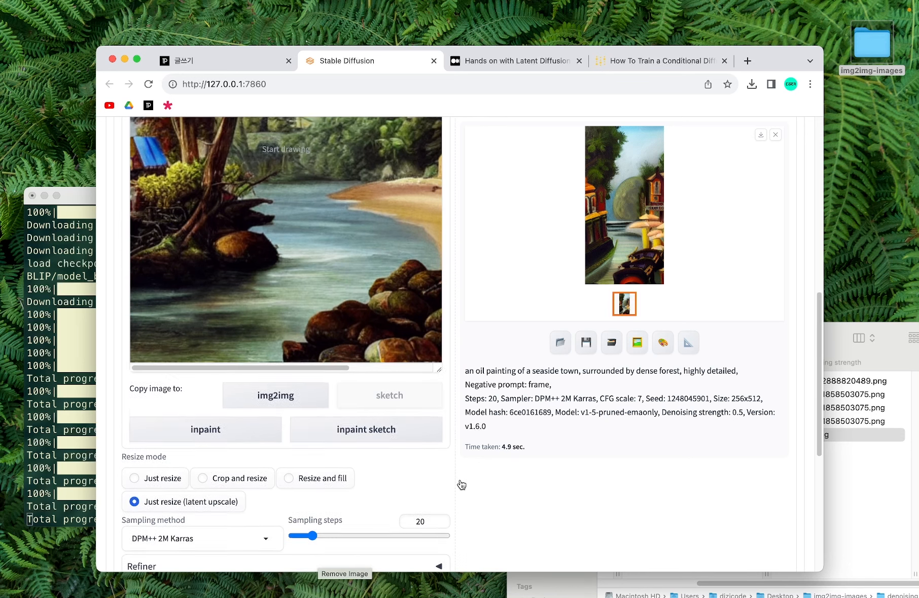
Exit the unresponsive Stable Diffusion page and reload it
scroll(461, 484, down, 3)
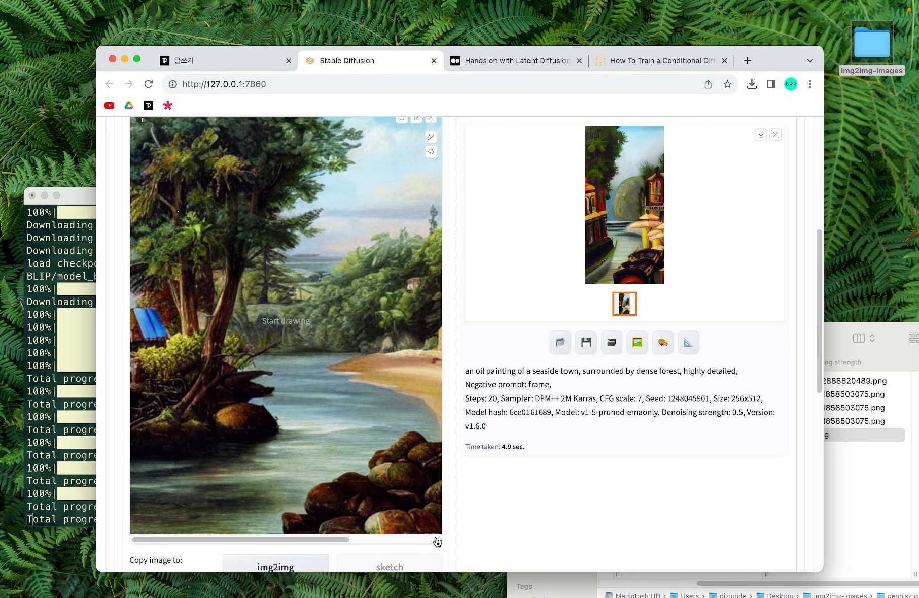
scroll(475, 518, down, 1)
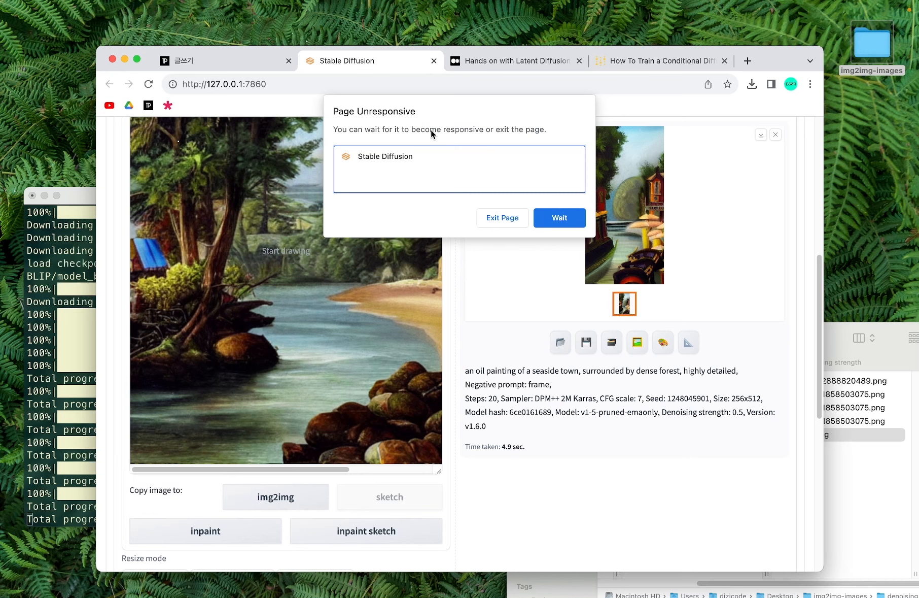
click(508, 221)
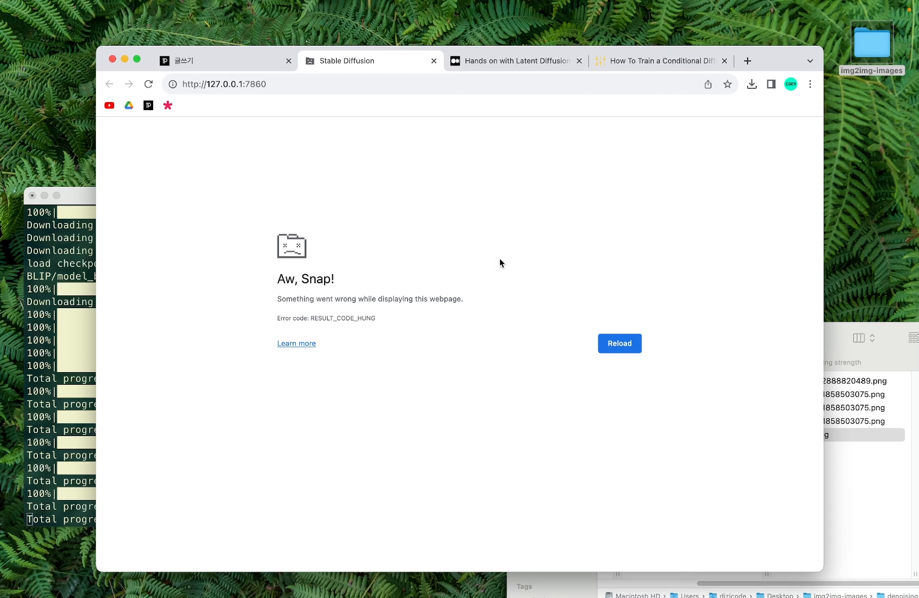
key(super+r)
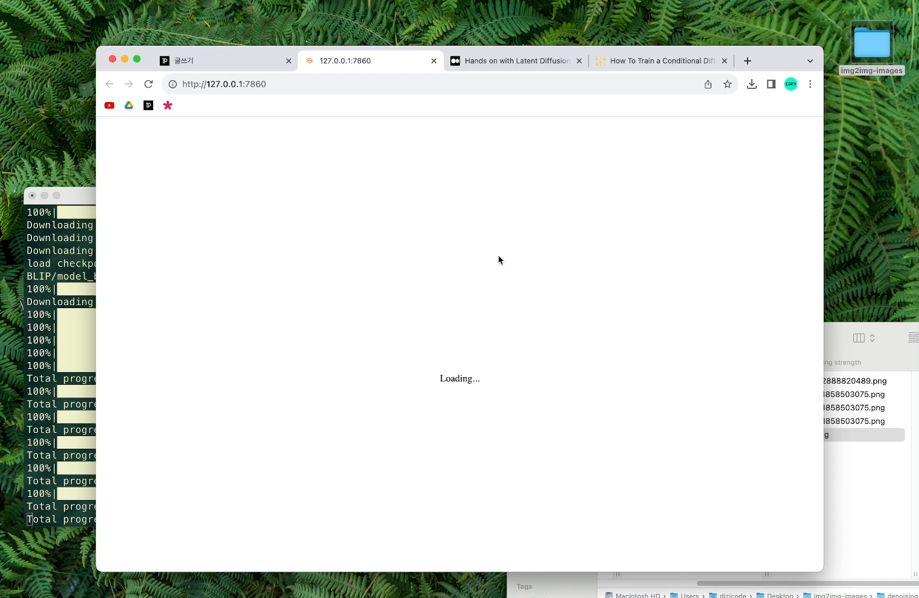
Open the outputs folder inside ML/stable-diffusion-webui in Finder
click(732, 320)
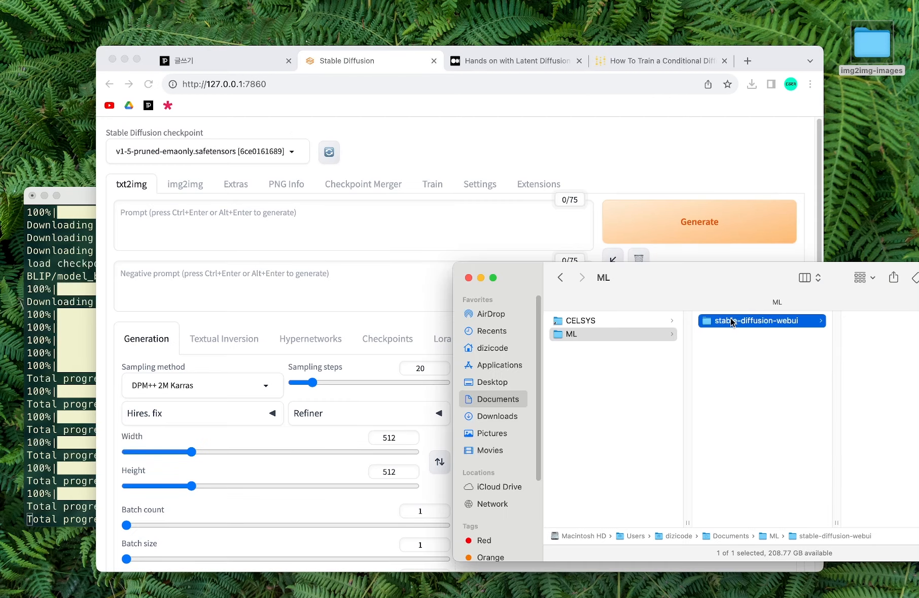
drag(725, 287, 602, 325)
scroll(738, 447, down, 5)
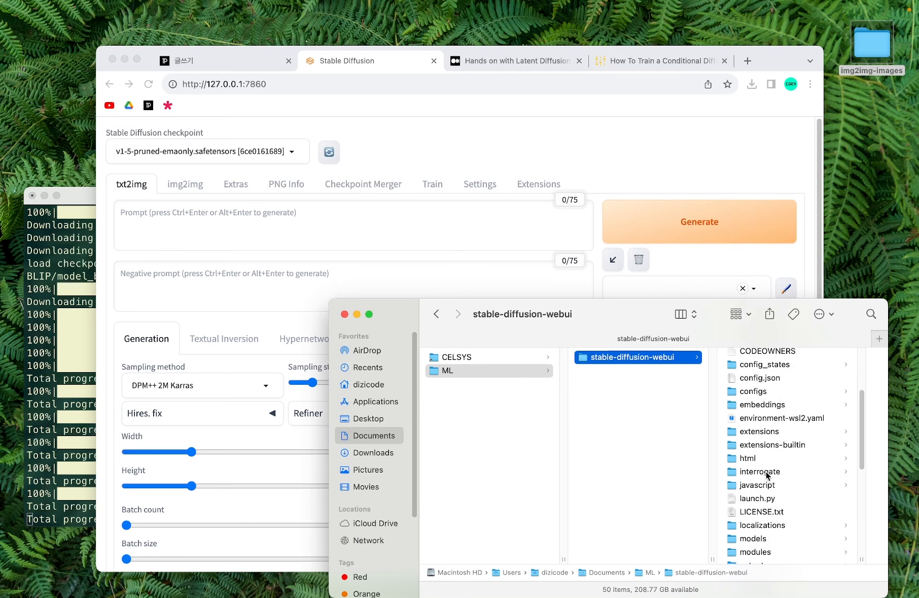
click(762, 539)
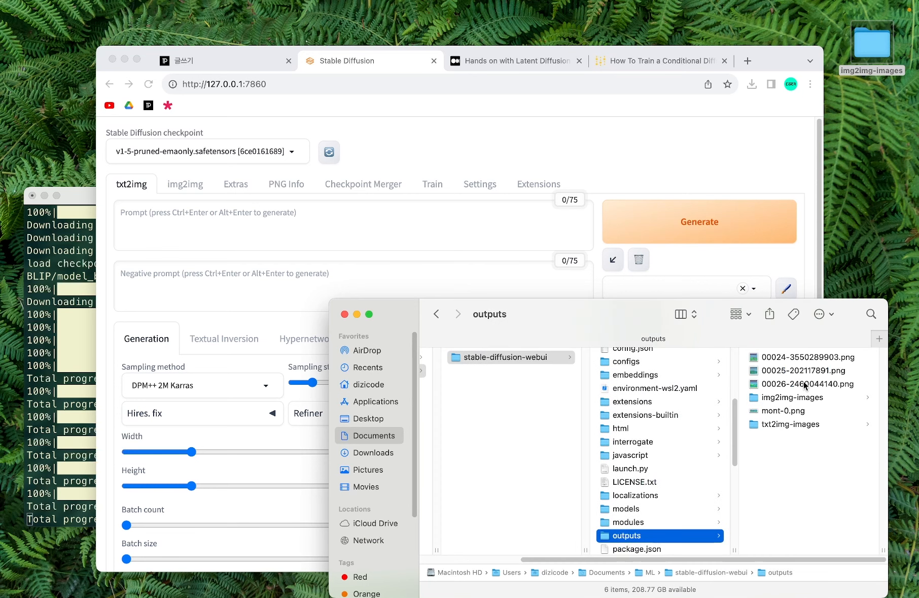
Check the 2023-09-08 results in img2img-images and select the source painting 00000-306740121.png in the txt2img-images folder
click(794, 398)
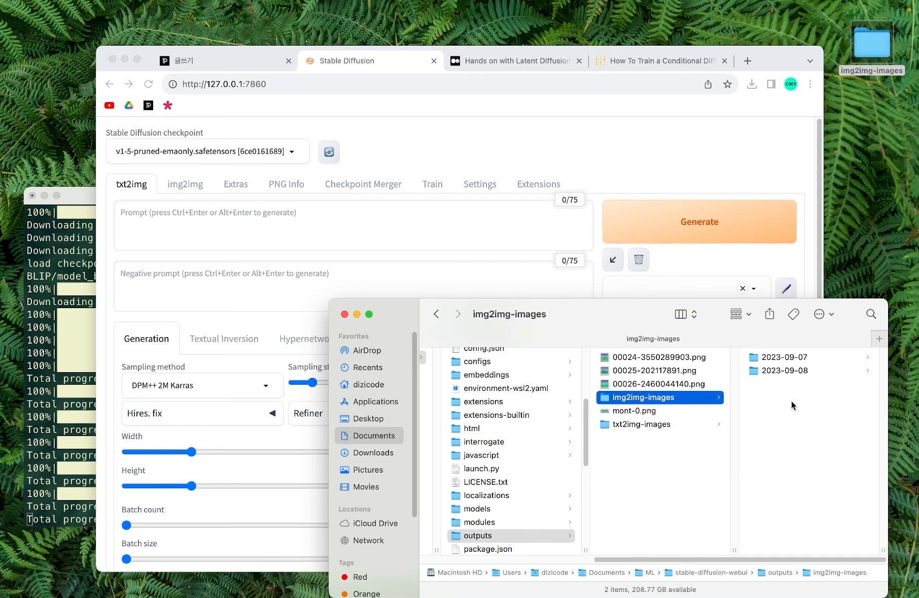
click(790, 371)
click(789, 412)
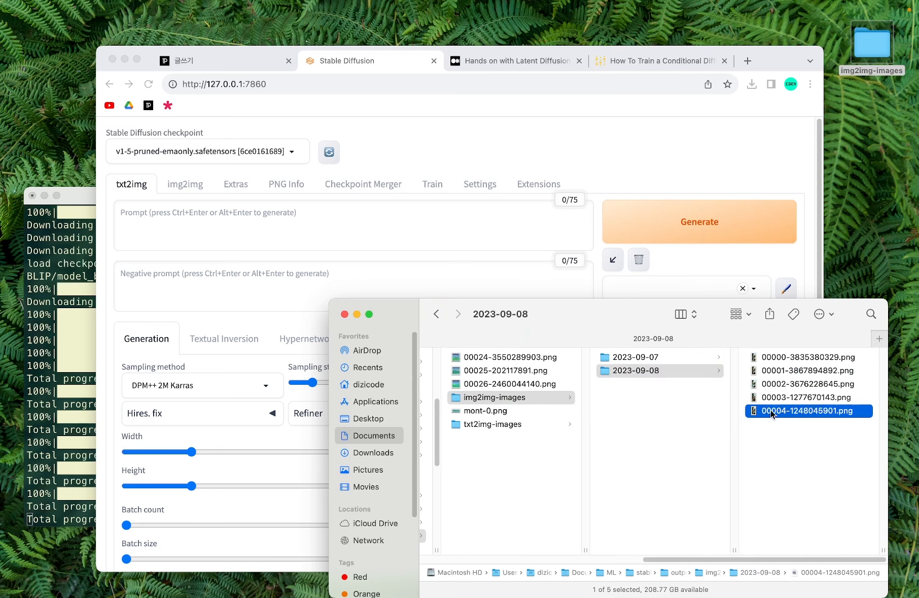
click(655, 359)
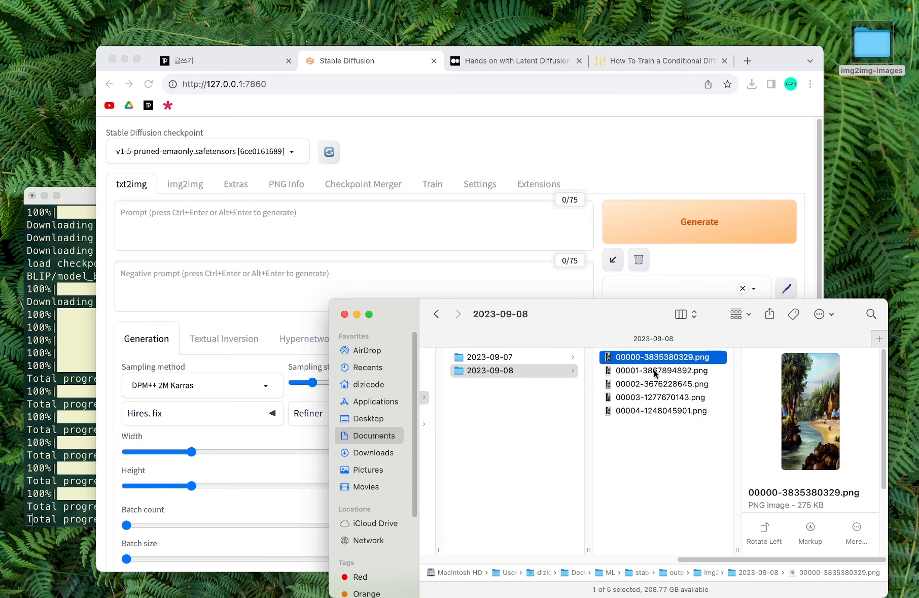
click(541, 357)
click(531, 425)
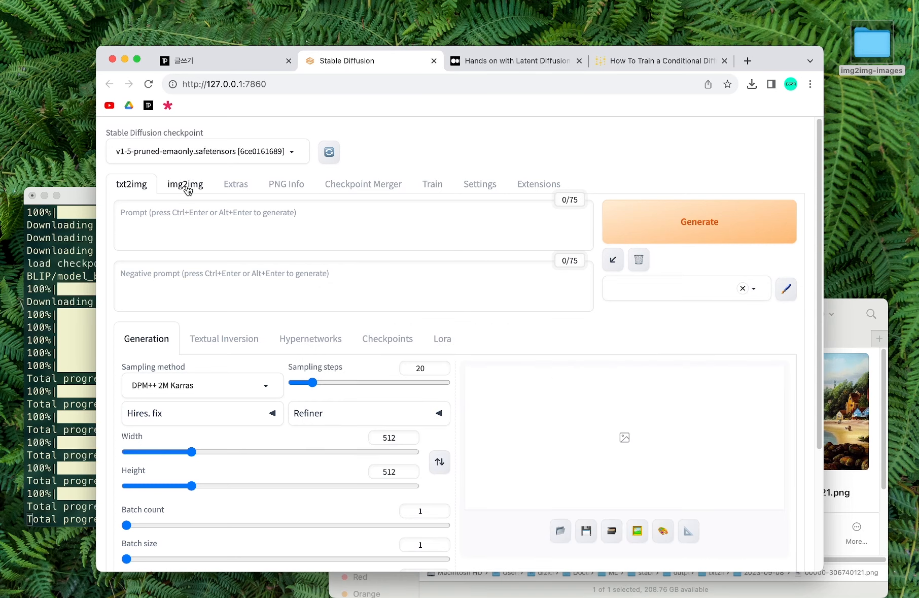
Load 00000-306740121.png into the img2img Sketch canvas and widen the canvas area to fit the whole painting
click(186, 187)
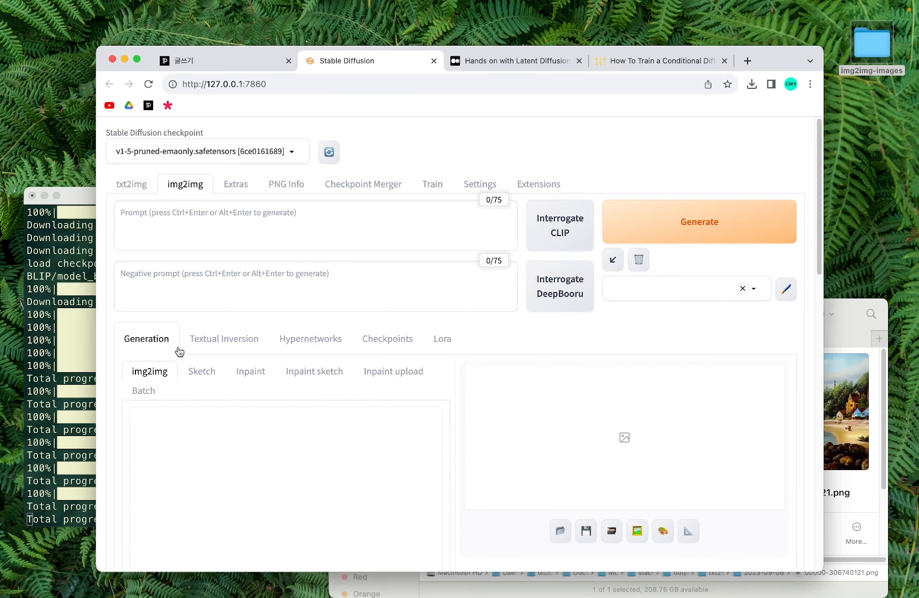
click(202, 375)
scroll(463, 366, down, 5)
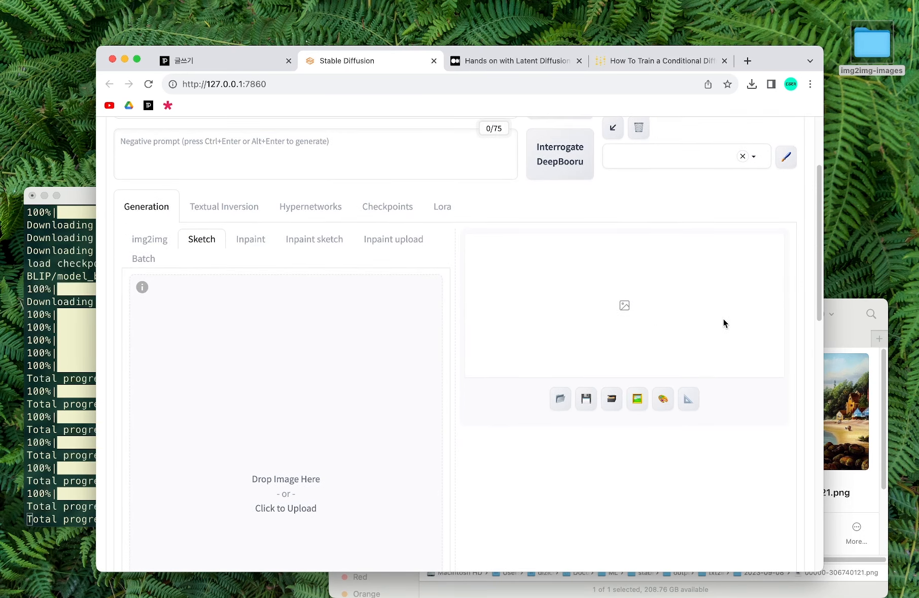
click(868, 313)
mouse_move(681, 363)
mouse_down()
mouse_move(422, 326)
mouse_move(252, 379)
mouse_up()
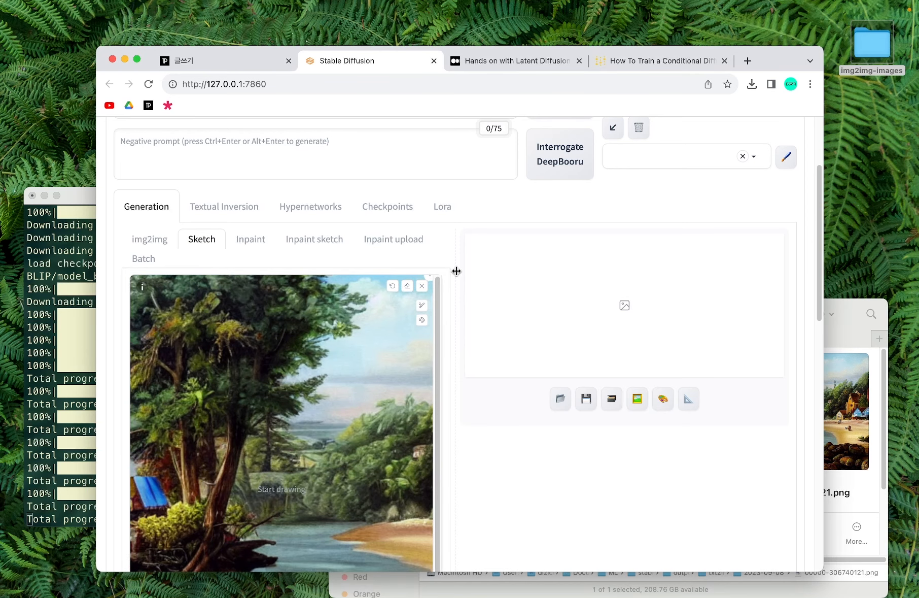
scroll(456, 272, down, 5)
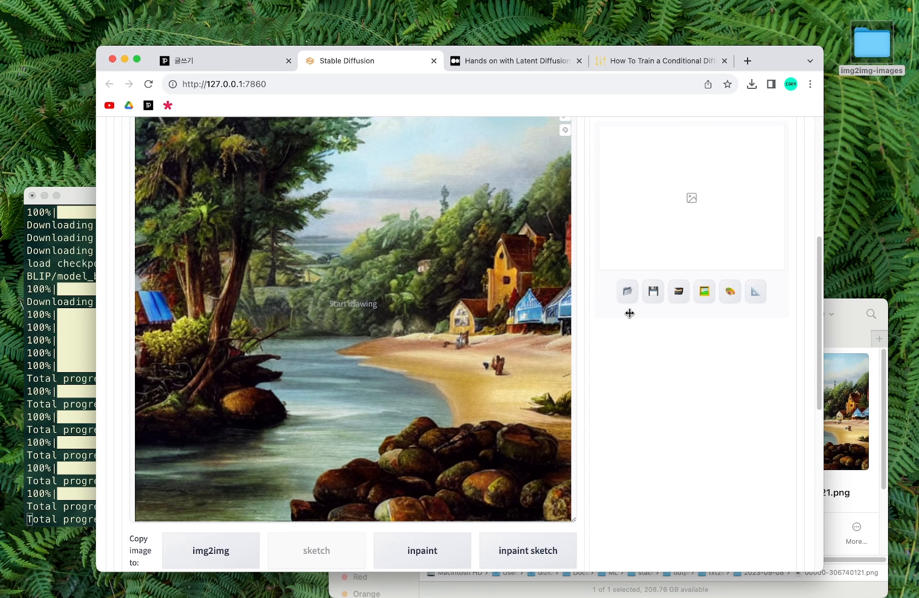
Set the sketch brush color to RGB 200, 86, 86 and paint a tall vertical tower shape beside the yellow house
scroll(678, 450, up, 2)
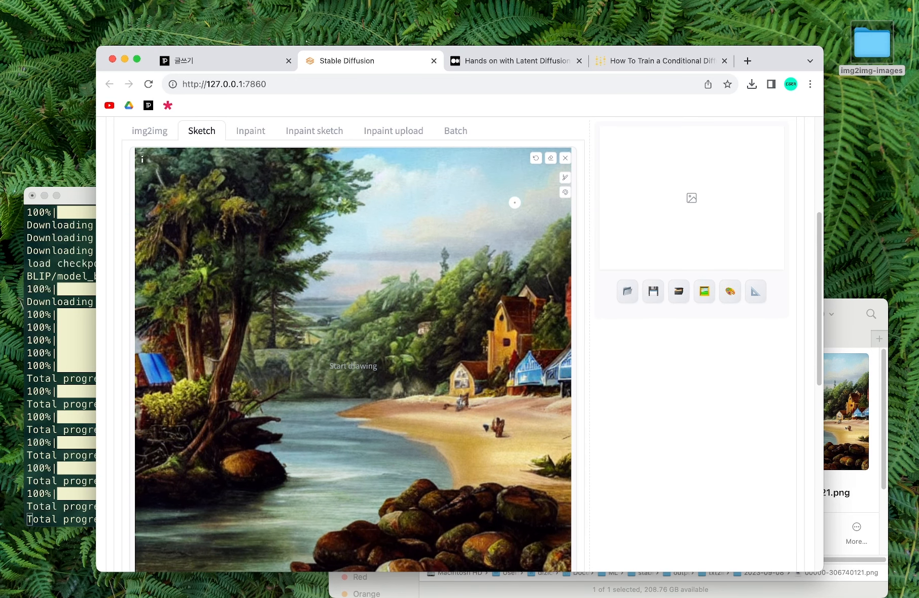
click(565, 177)
click(566, 193)
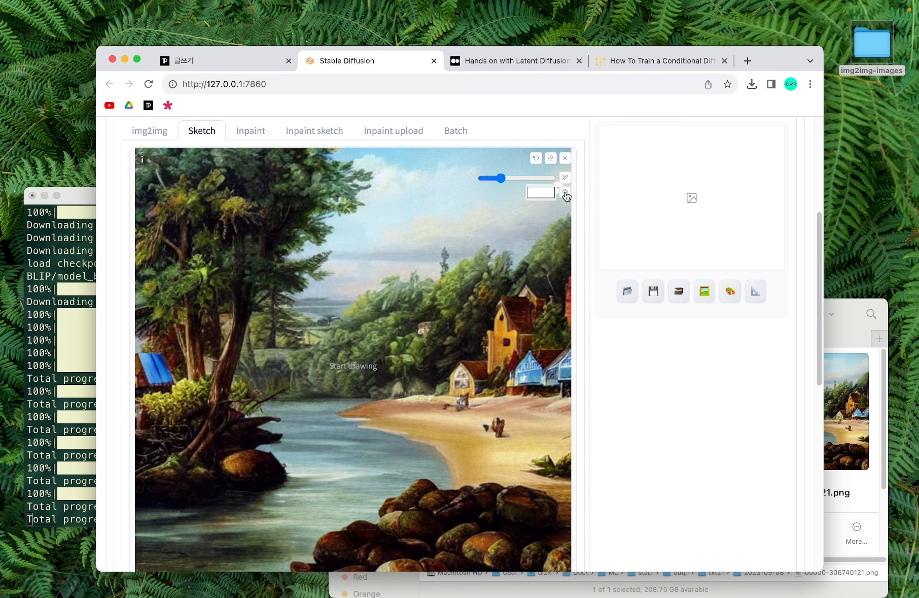
click(548, 197)
mouse_move(606, 220)
mouse_down()
mouse_move(636, 216)
mouse_move(607, 219)
mouse_up()
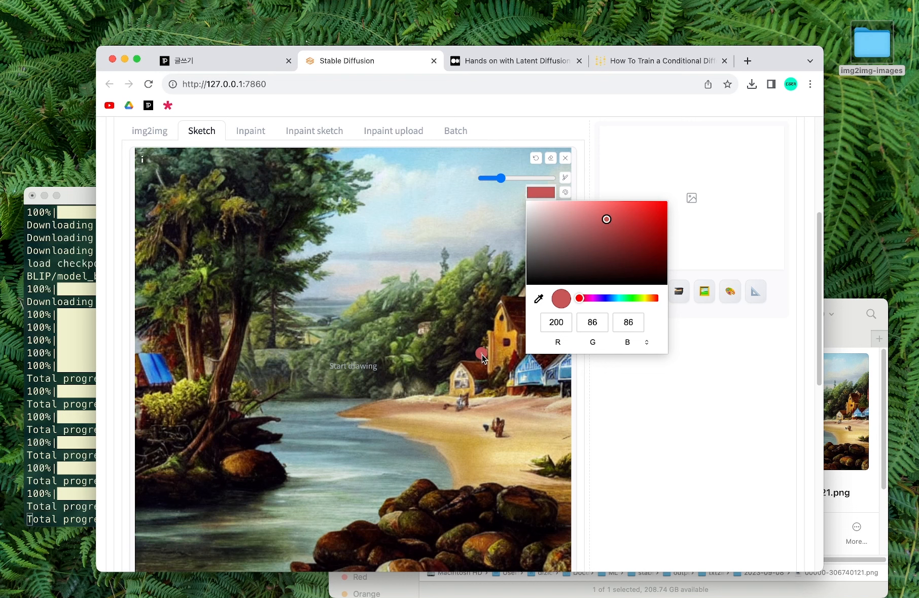
mouse_move(482, 357)
mouse_down()
mouse_move(476, 249)
mouse_move(492, 237)
mouse_move(495, 349)
mouse_move(485, 348)
mouse_move(481, 245)
mouse_move(487, 323)
mouse_up()
Change the brush color to RGB 176, 177, 104 and paint over the red tower and the wooded hillside above the houses
click(538, 193)
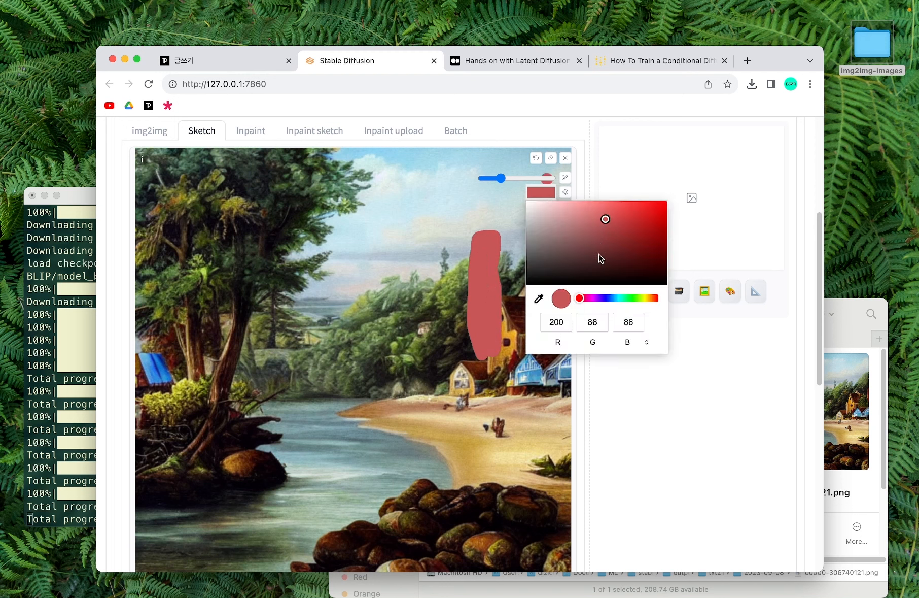
click(645, 298)
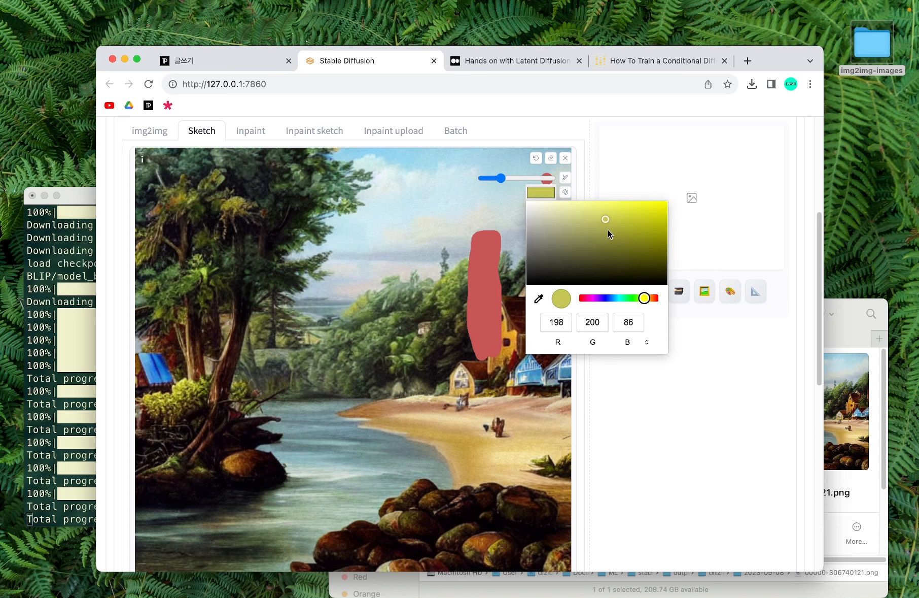
click(584, 226)
mouse_move(490, 277)
mouse_down()
mouse_move(487, 360)
mouse_move(478, 279)
mouse_move(480, 372)
mouse_move(489, 260)
mouse_move(526, 296)
mouse_move(523, 263)
mouse_move(563, 260)
mouse_move(563, 284)
mouse_move(530, 284)
mouse_move(553, 274)
mouse_move(530, 269)
mouse_move(555, 271)
mouse_move(554, 314)
mouse_up()
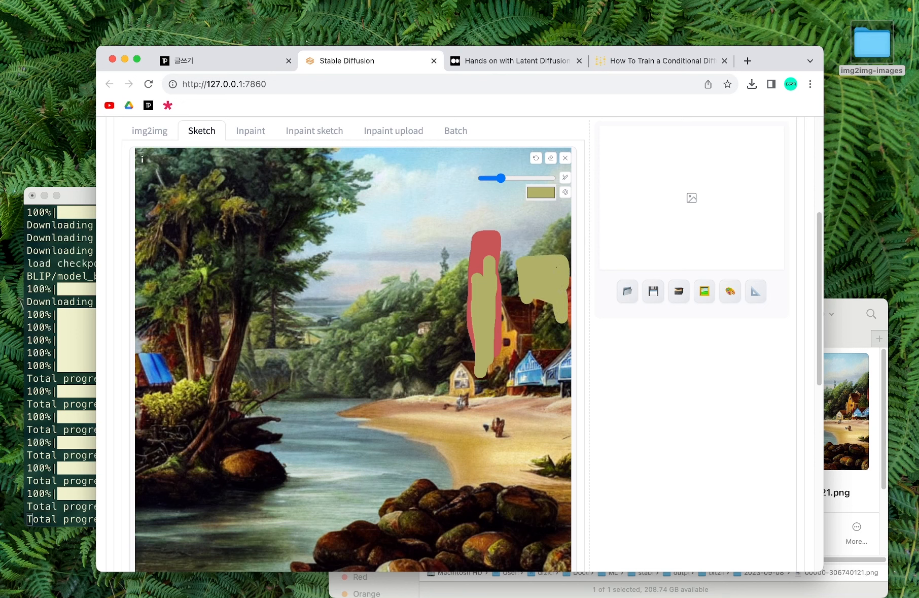
Shift the brush color to a tan hue and add short vertical strokes around the hillside houses and the small beach house
click(548, 193)
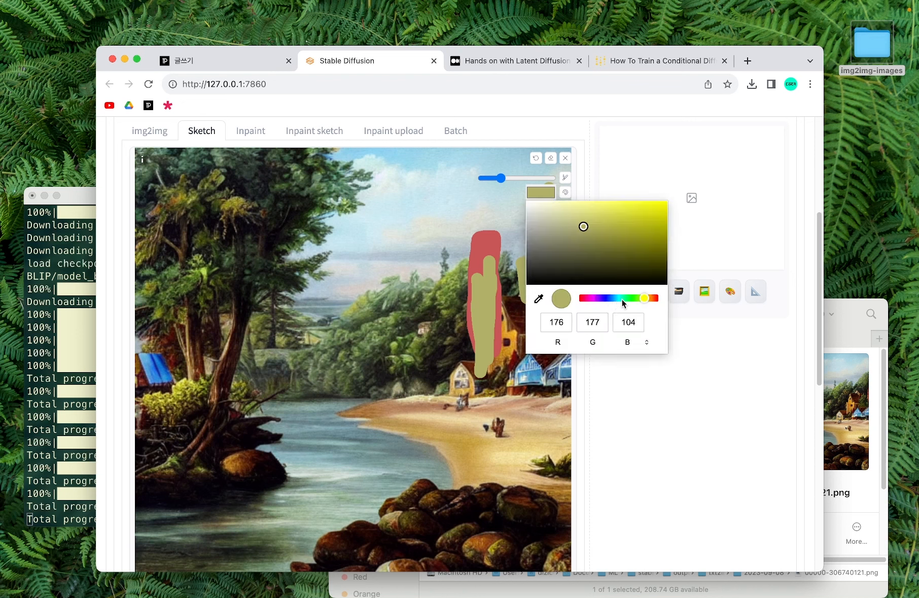
drag(645, 298, 649, 298)
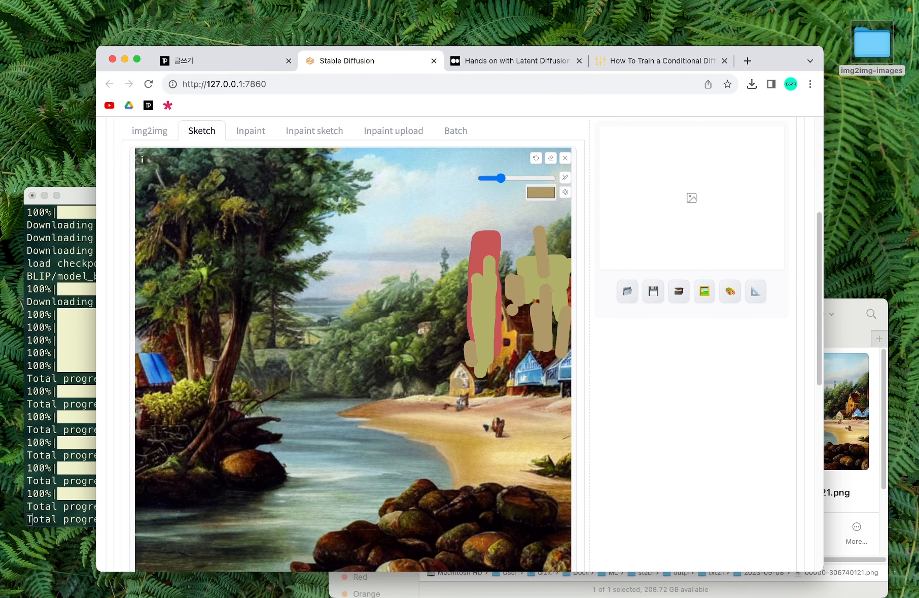
drag(445, 375, 446, 399)
drag(490, 368, 491, 394)
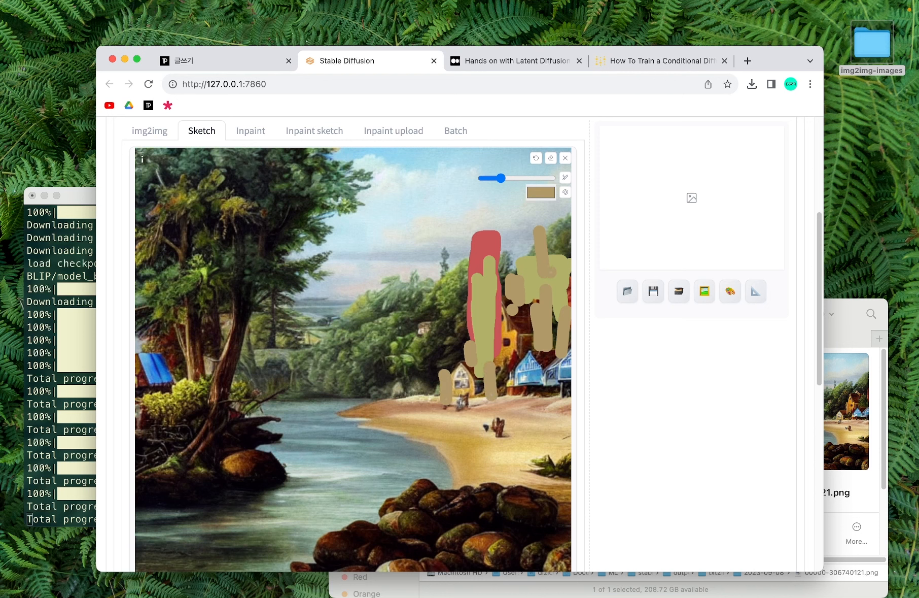
Set the brush color to dark RGB 74, 69, 59 and paint two window spots on the tower
click(544, 195)
click(558, 260)
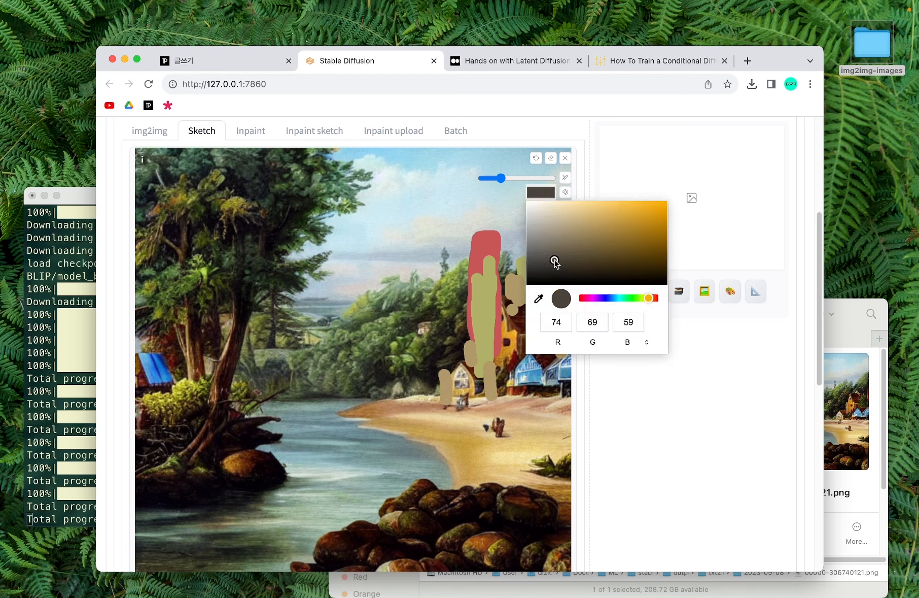
drag(483, 277, 482, 330)
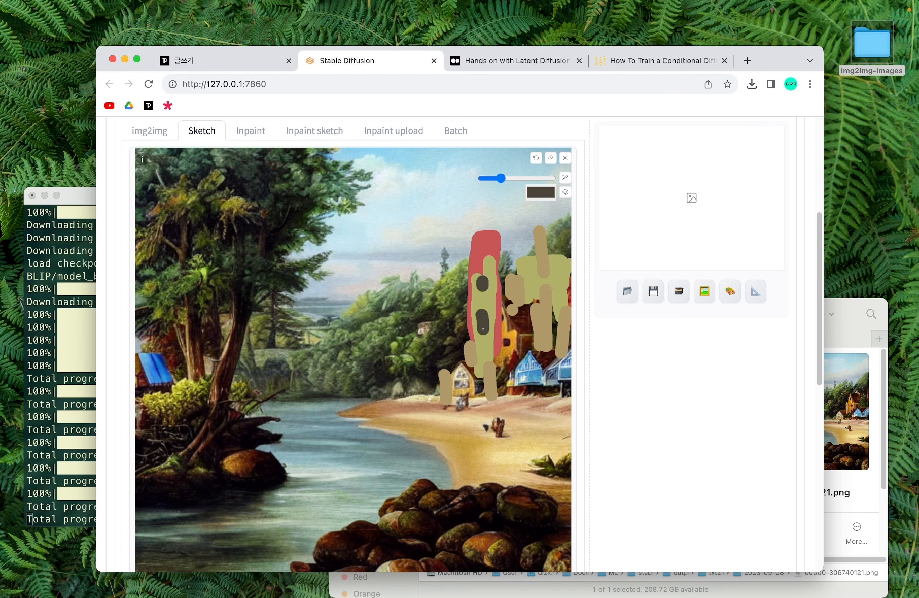
Enter the prompt "seaside town with many buildings, surrounded by dense forest, oil painting,"
scroll(548, 310, up, 5)
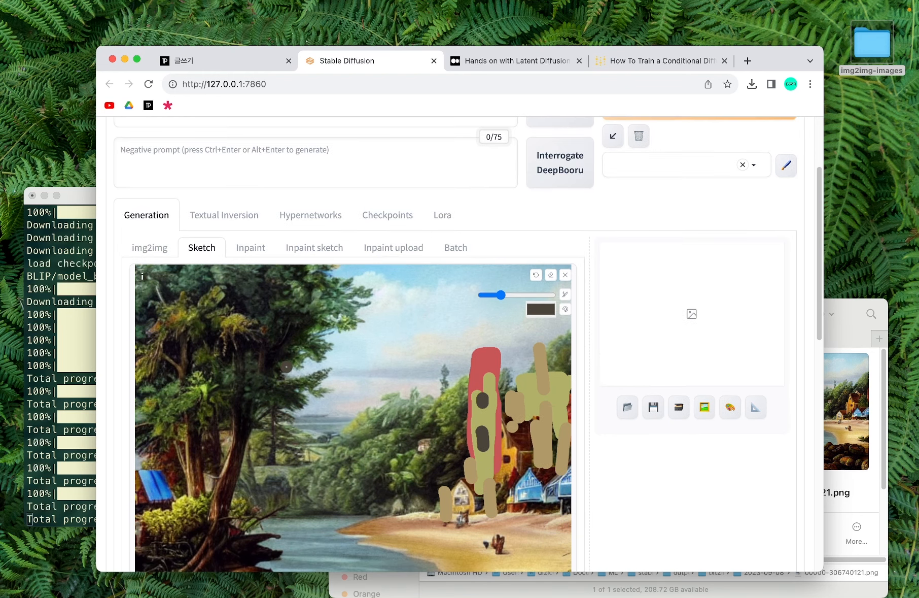
scroll(284, 375, up, 5)
click(134, 230)
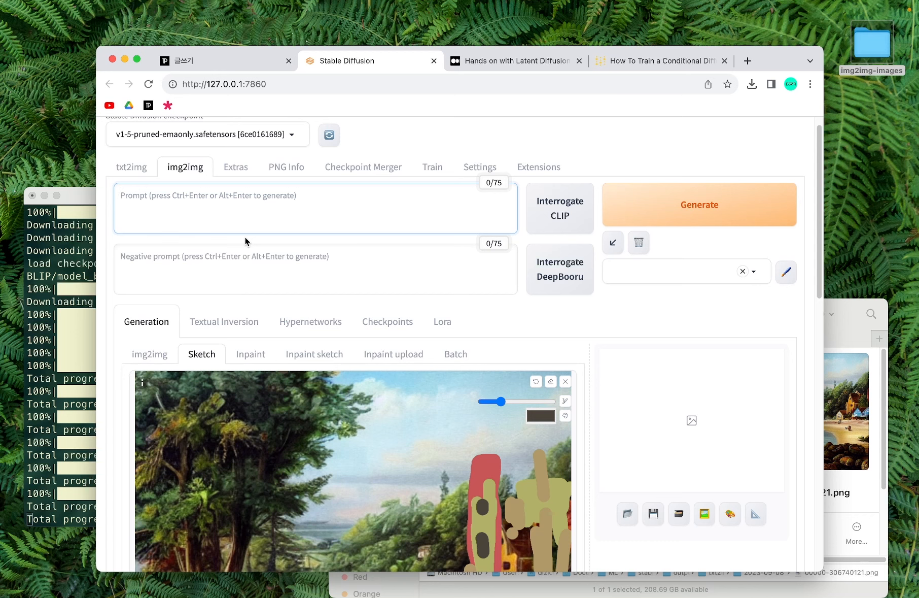
text(seaside town wi)
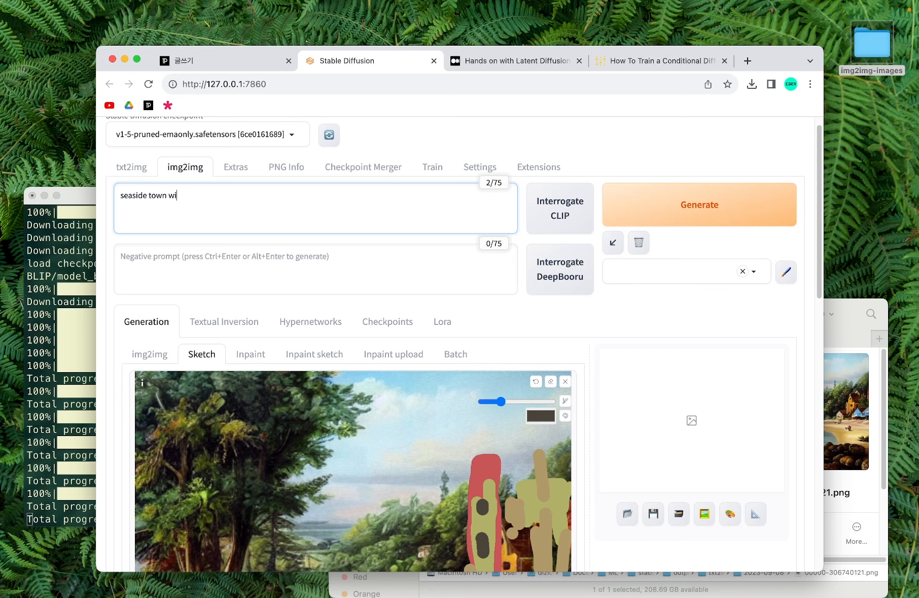
text(th many buildings, surrounded by dense f)
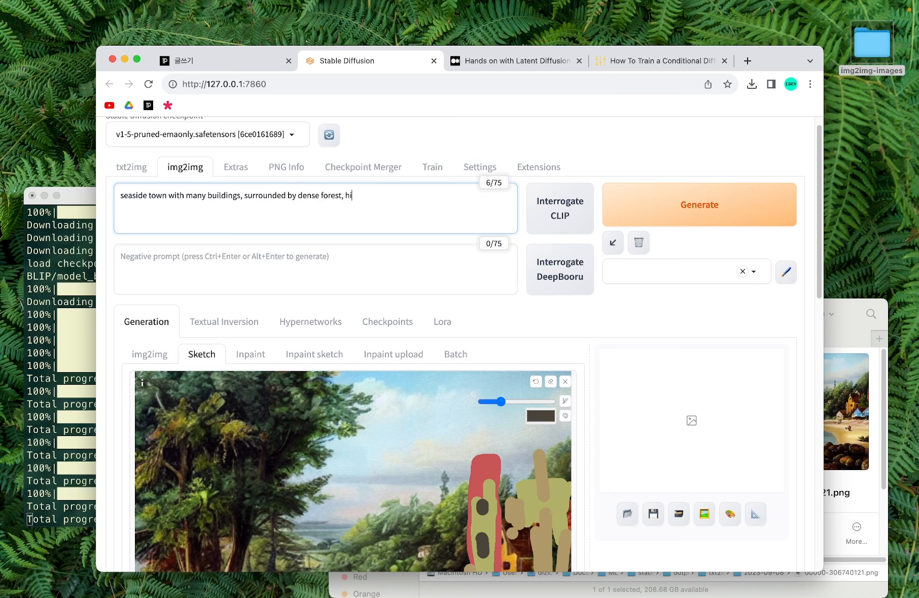
text(orest, oil painting,)
Set the denoising strength to 0.5 for the Sketch generation
scroll(384, 335, down, 10)
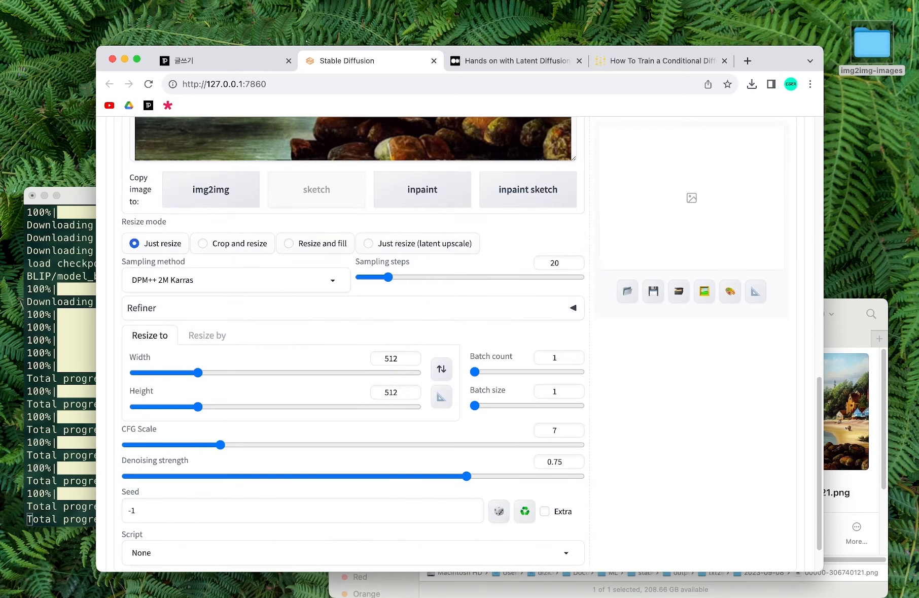
scroll(372, 379, down, 2)
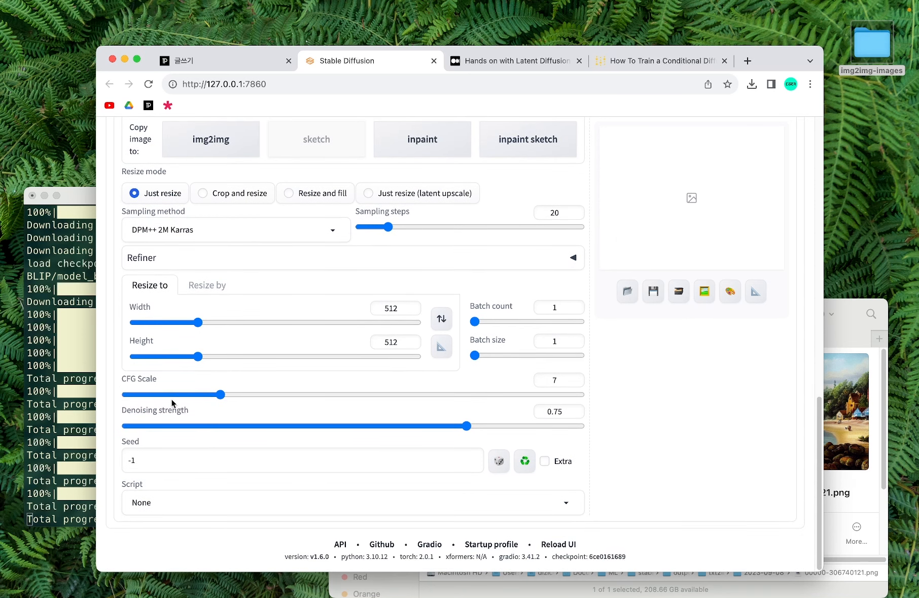
drag(331, 425, 353, 426)
Generate the image from the painted sketch, view the result enlarged and compare it with the sketch
scroll(639, 445, up, 10)
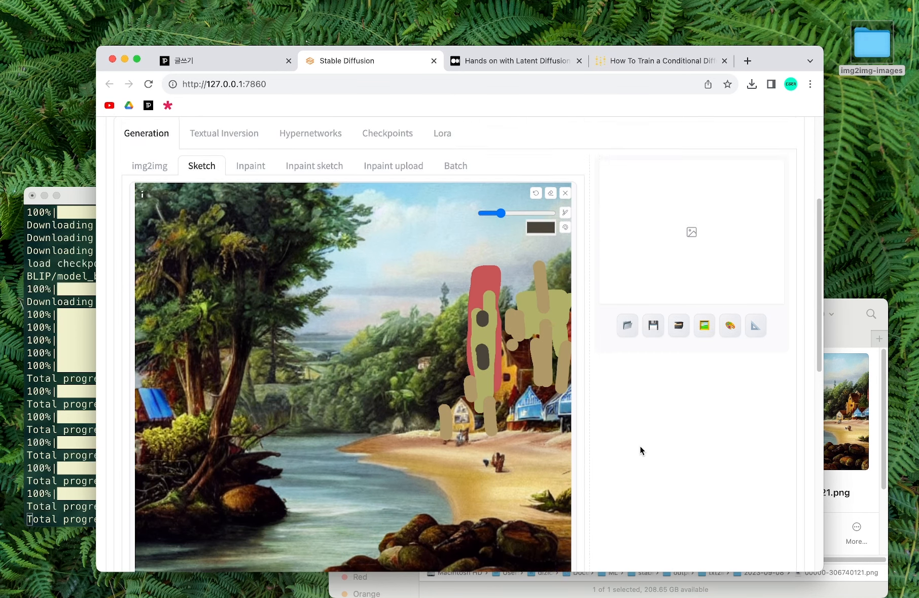
scroll(640, 446, up, 5)
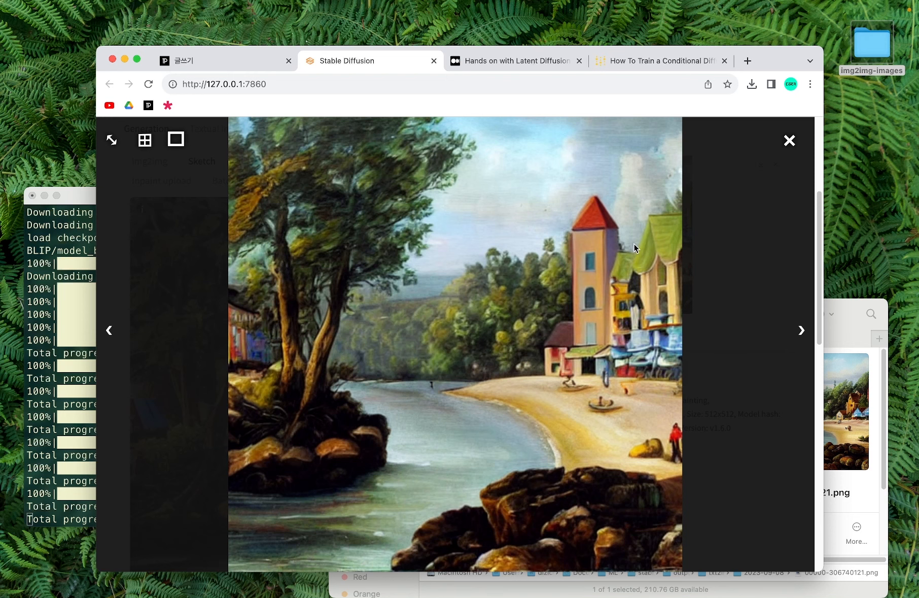
click(789, 141)
scroll(663, 450, down, 1)
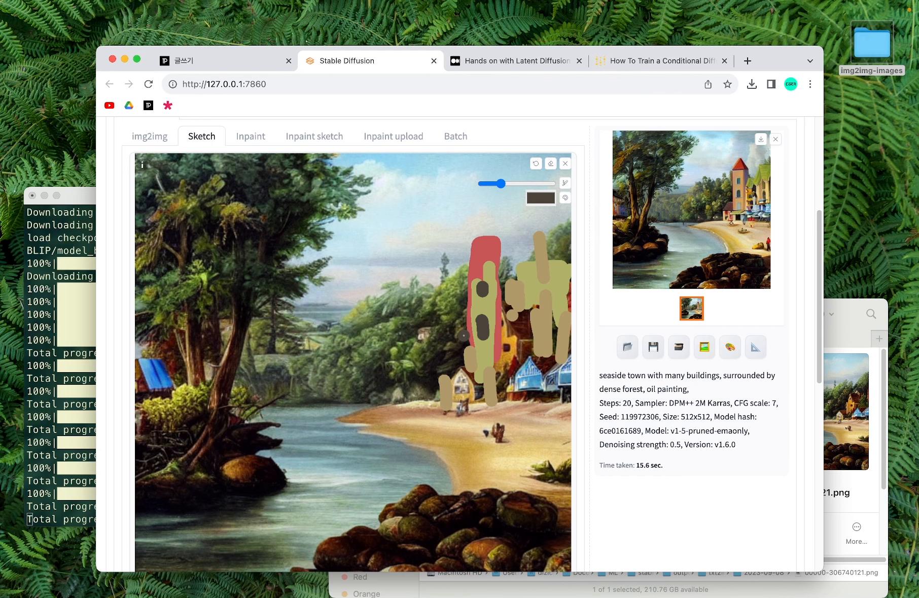
Inspect the newly generated town image at enlarged size and return to the generation page
click(659, 212)
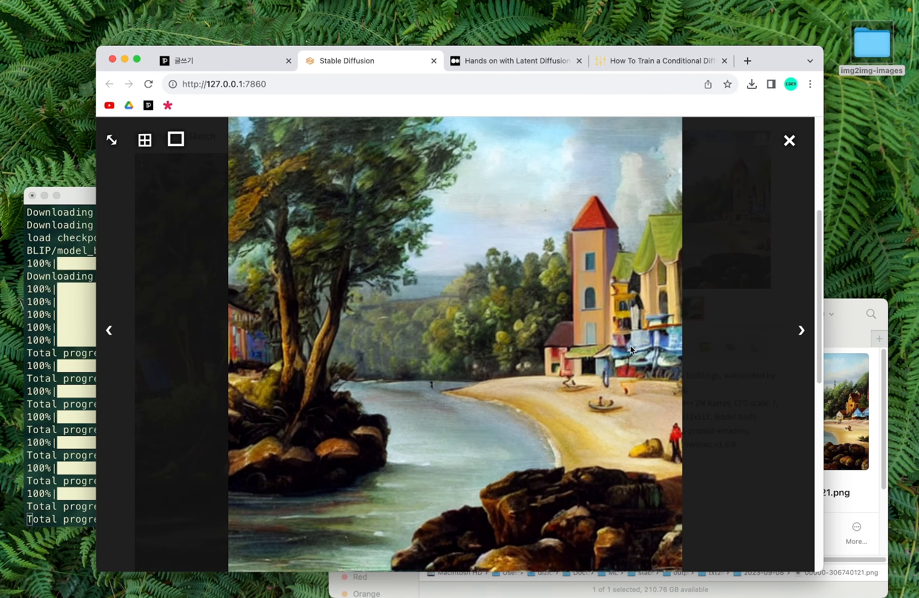
click(648, 340)
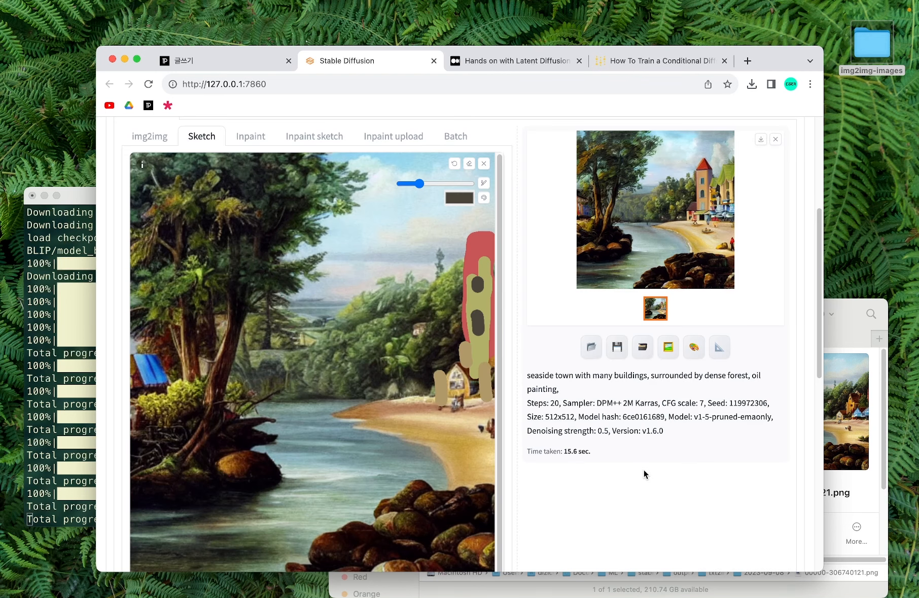
Switch to Inpaint mode and load the original seaside painting 00000-306740121.png as its source image
scroll(643, 474, up, 1)
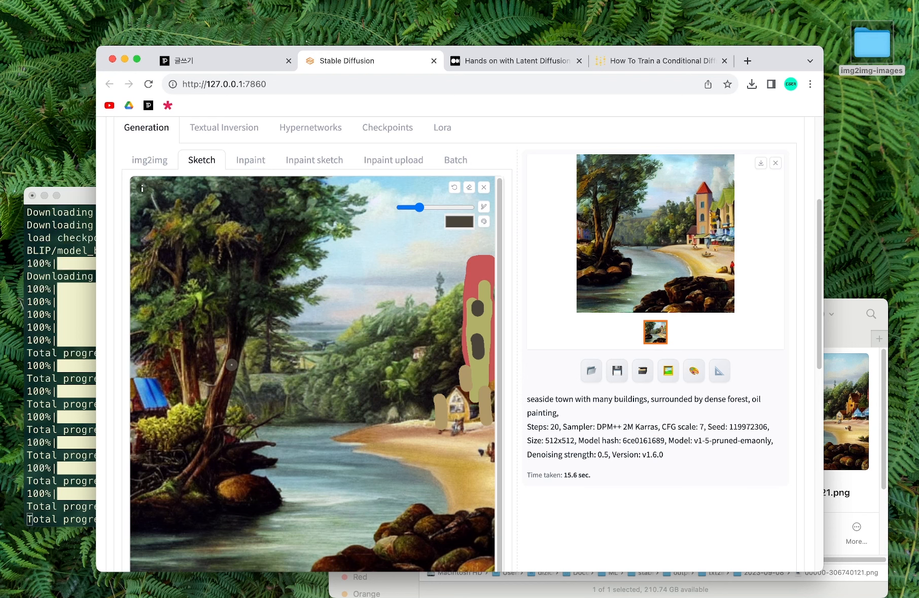
scroll(258, 287, up, 3)
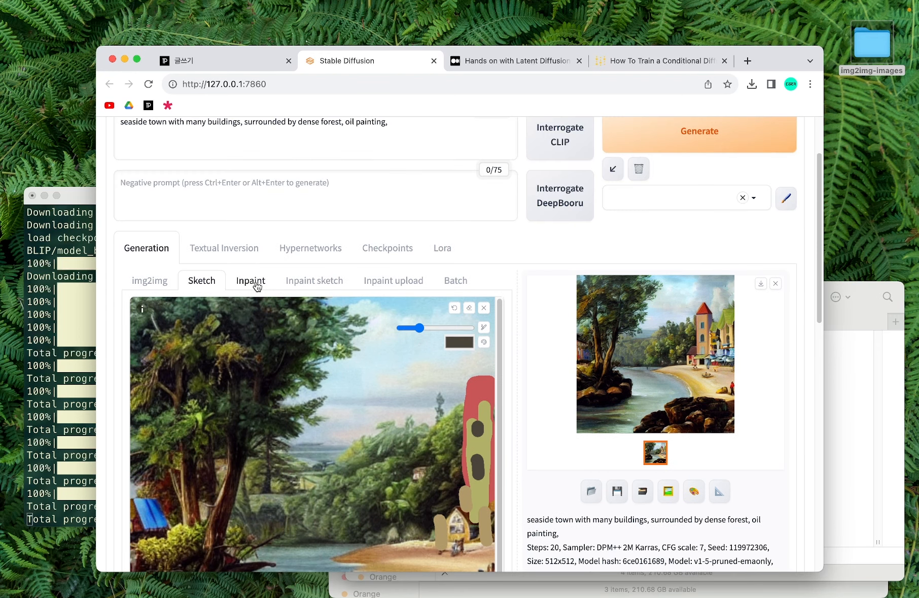
click(257, 286)
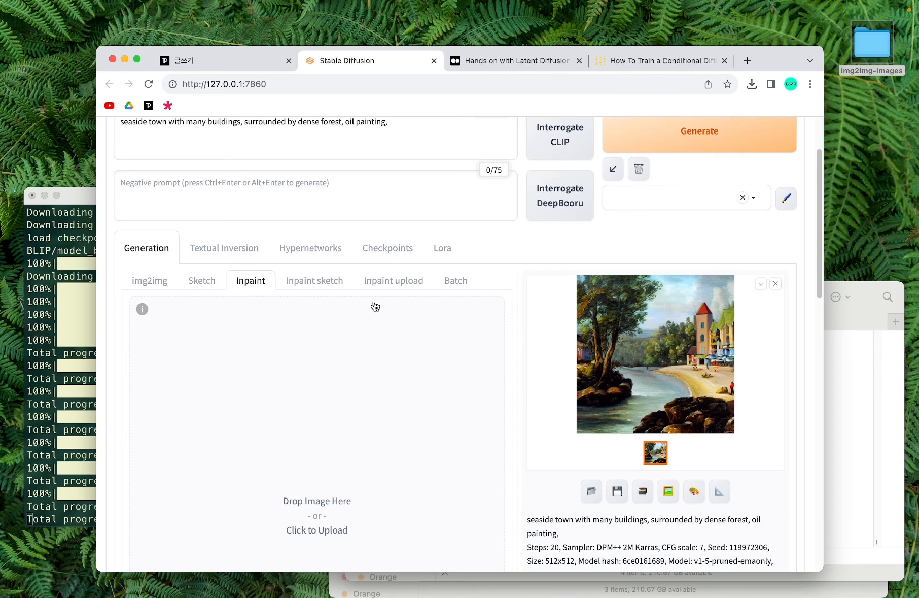
scroll(375, 306, down, 3)
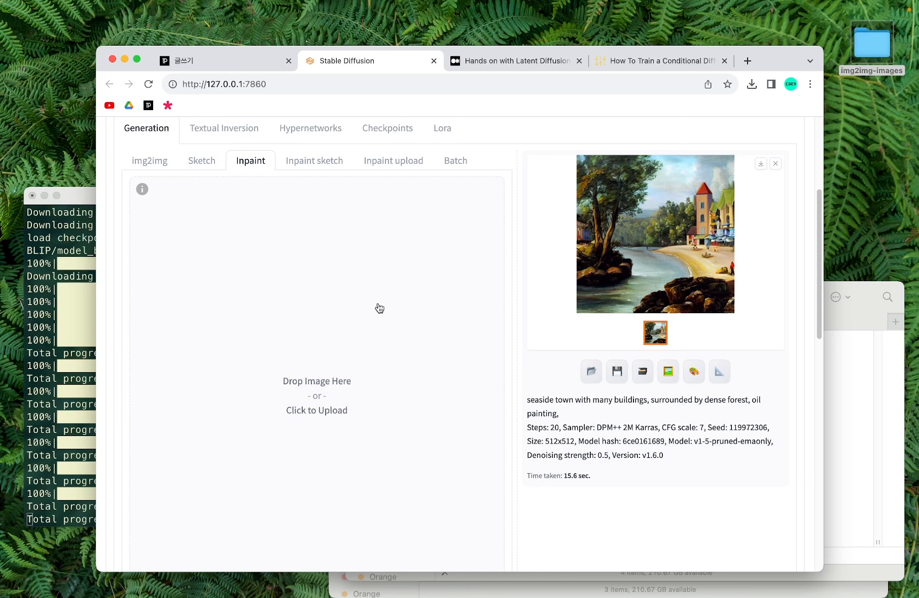
scroll(379, 308, down, 2)
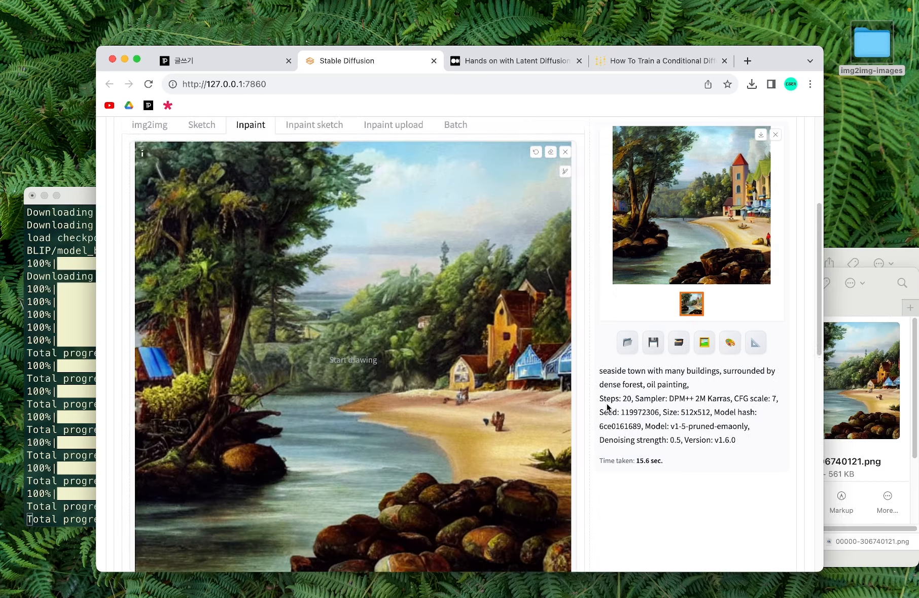
Enlarge the inpaint brush and mask the hillside houses together with the sky above and beach edge below them
scroll(608, 407, down, 1)
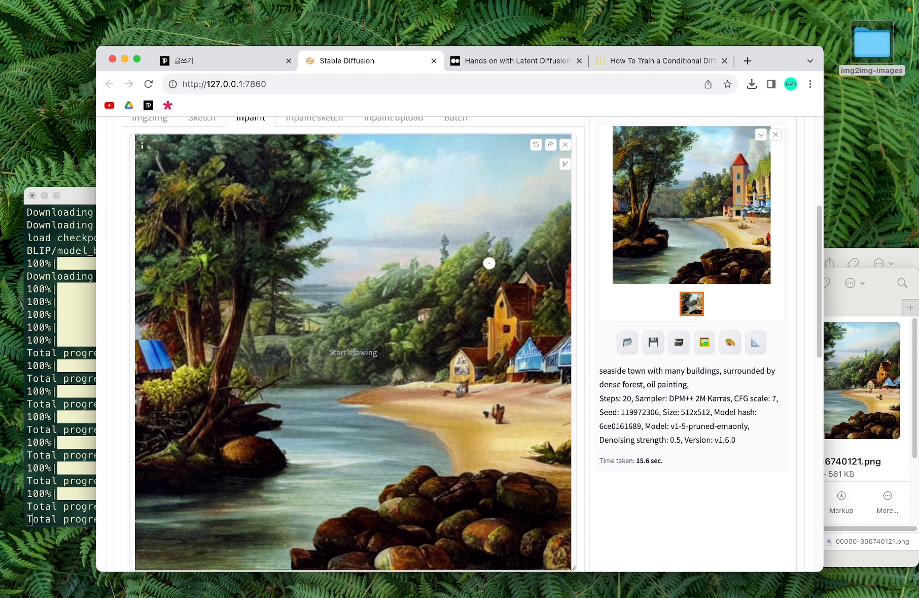
click(563, 168)
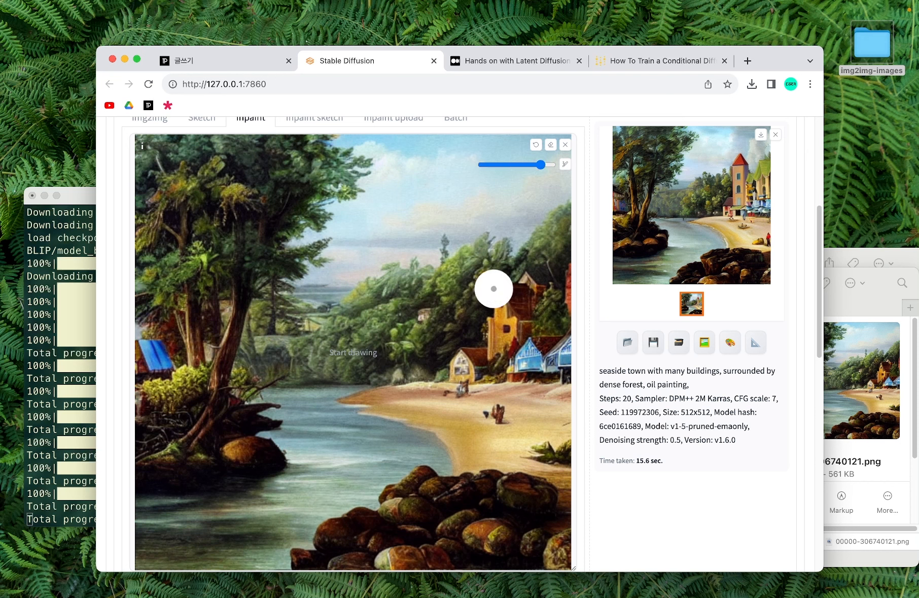
mouse_move(493, 285)
mouse_down()
mouse_move(444, 379)
mouse_move(491, 406)
mouse_move(562, 386)
mouse_move(569, 261)
mouse_move(499, 304)
mouse_move(476, 373)
mouse_move(531, 304)
mouse_move(504, 383)
mouse_move(541, 346)
mouse_move(461, 342)
mouse_move(460, 294)
mouse_move(480, 207)
mouse_move(568, 204)
mouse_move(565, 239)
mouse_move(483, 253)
mouse_move(547, 227)
mouse_move(494, 225)
mouse_move(480, 247)
mouse_move(513, 226)
mouse_move(564, 228)
mouse_move(565, 254)
mouse_move(494, 349)
mouse_move(528, 325)
mouse_up()
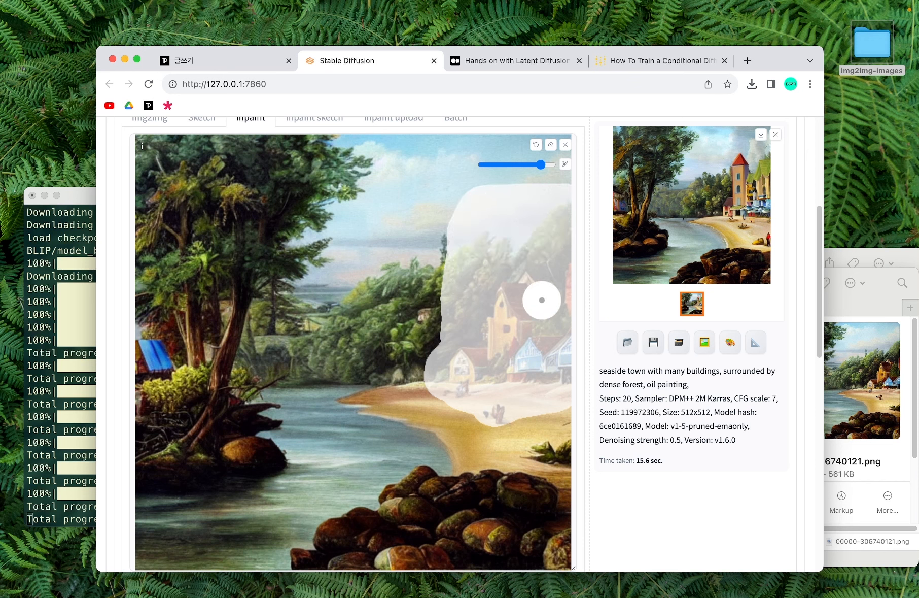
Shorten the prompt to "many buildings, oil painting," by removing the seaside town and dense forest wording
scroll(555, 301, up, 5)
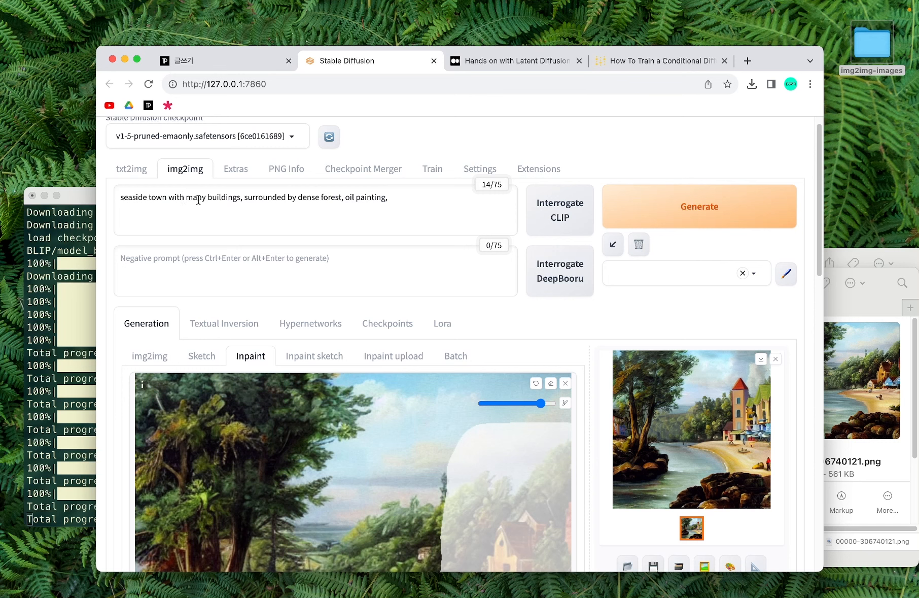
drag(187, 196, 117, 191)
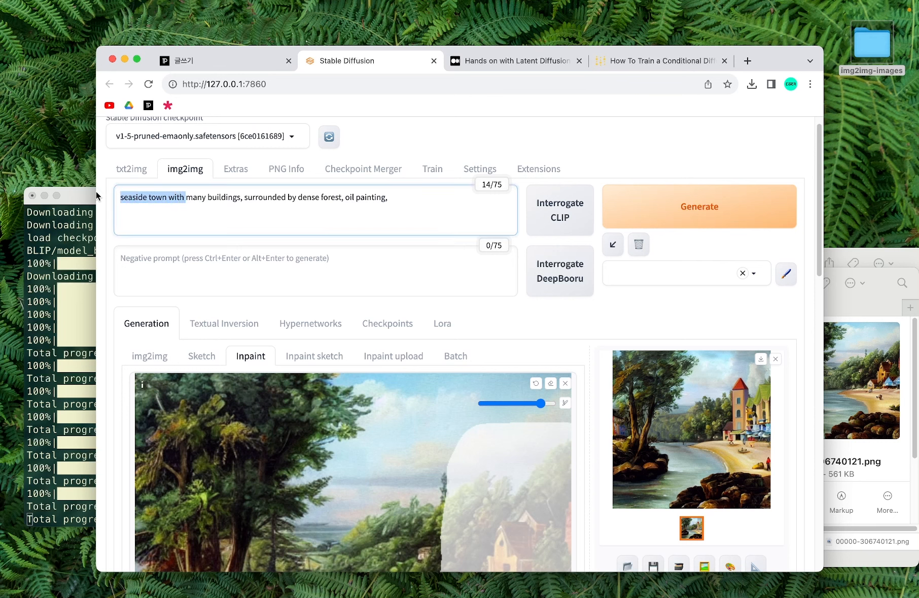
key(BackSpace)
drag(179, 197, 279, 197)
key(BackSpace)
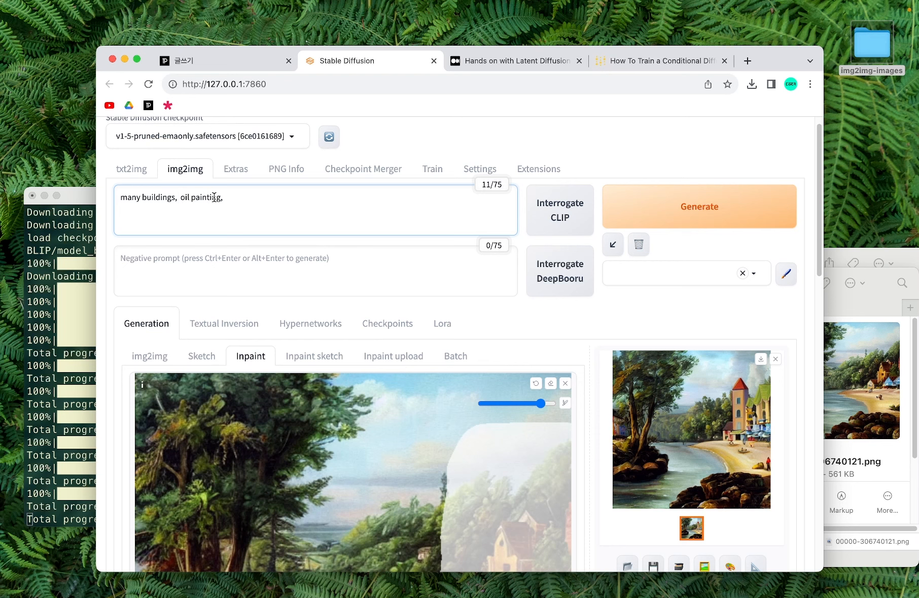
Generate the inpainted image from the masked painting, view the result enlarged and close the enlarged view
click(608, 203)
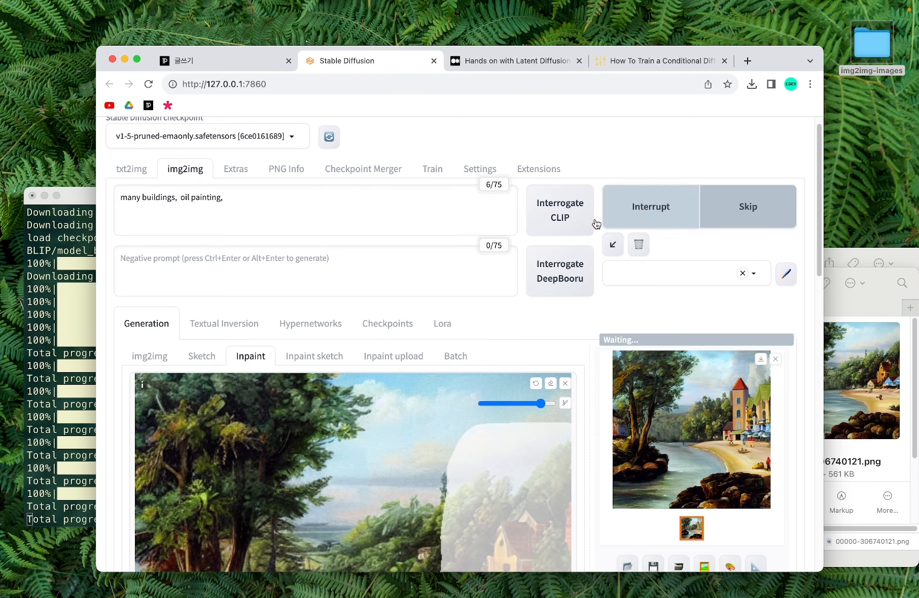
scroll(589, 330, down, 1)
scroll(590, 330, down, 5)
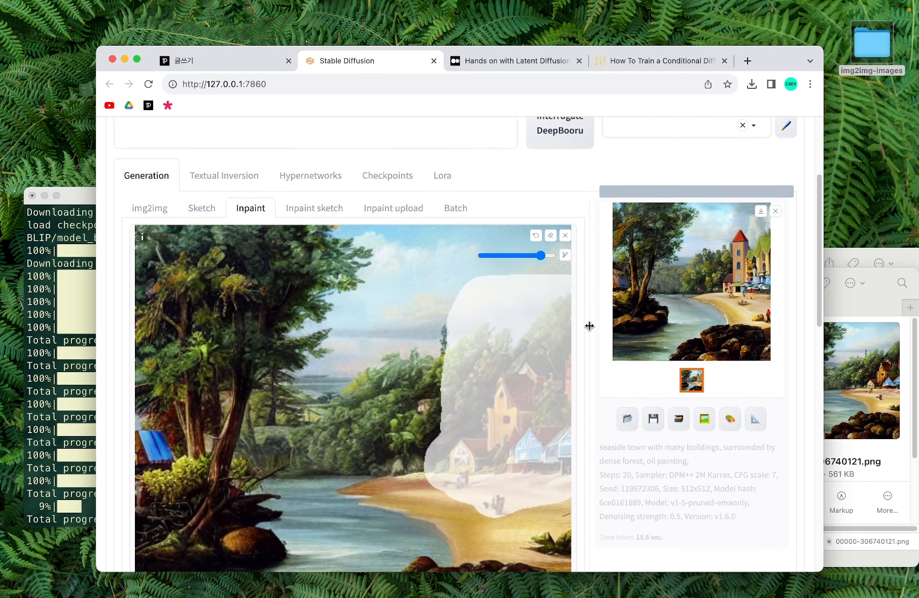
drag(590, 330, 532, 331)
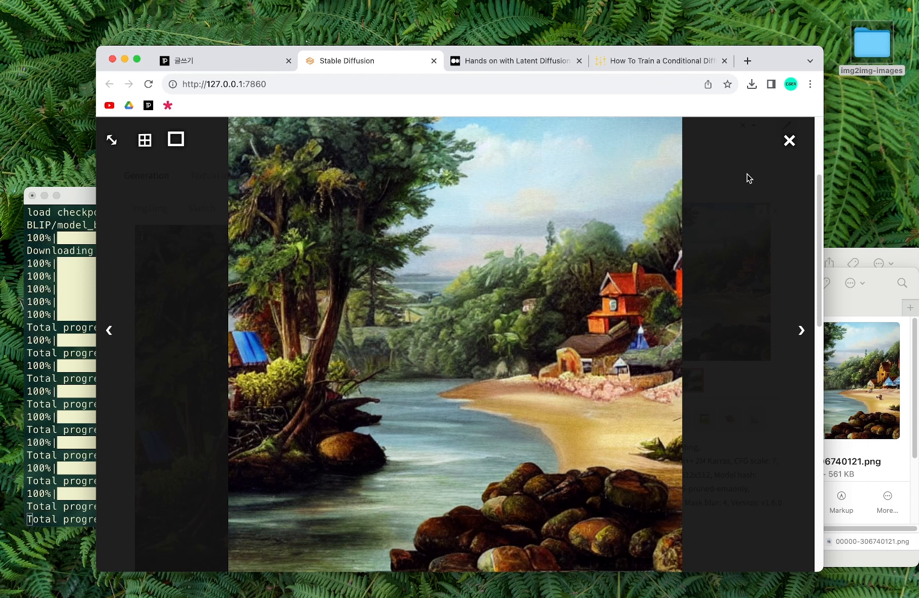
click(790, 141)
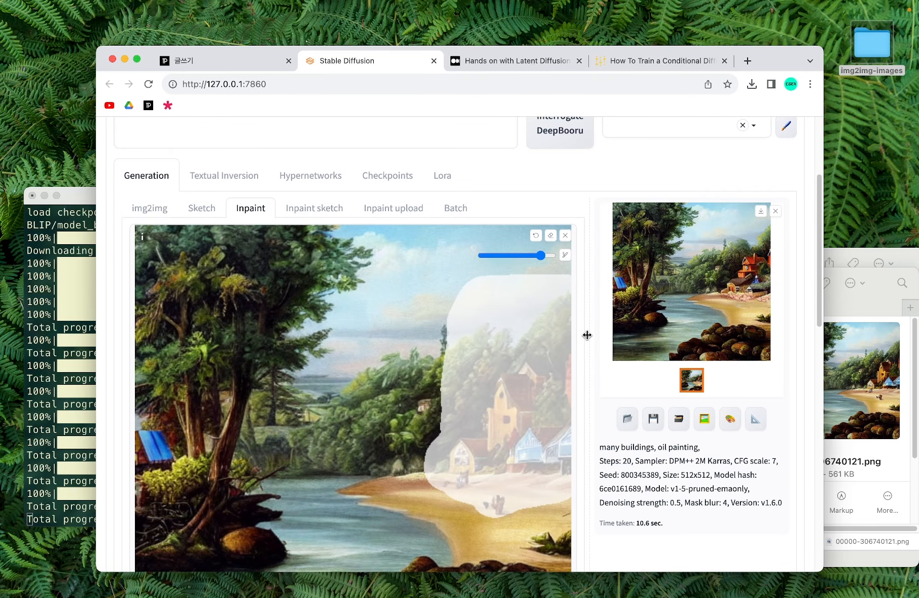
Review the mask blur setting against the painted mask and try the Inpaint not masked mode before returning to Inpaint masked
scroll(588, 335, down, 2)
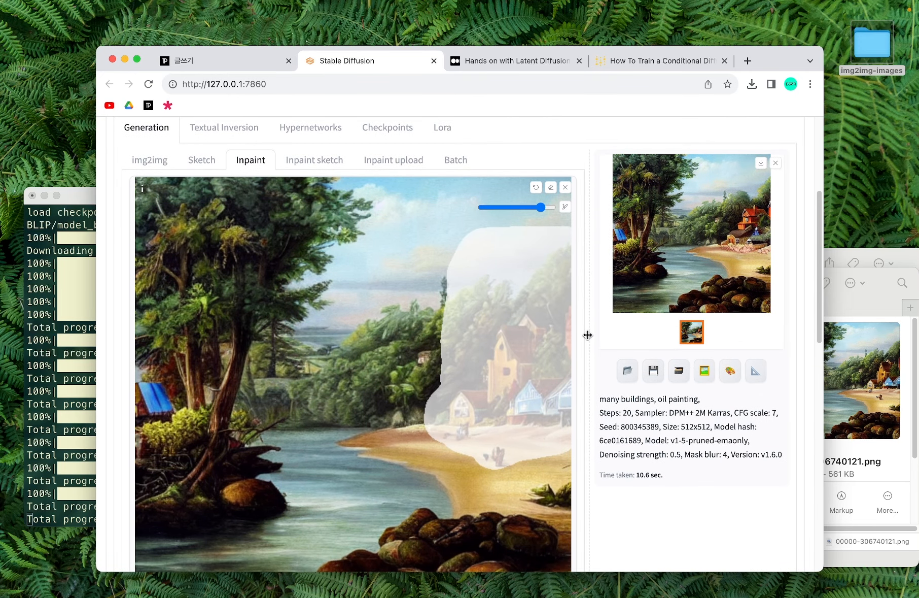
scroll(588, 335, down, 15)
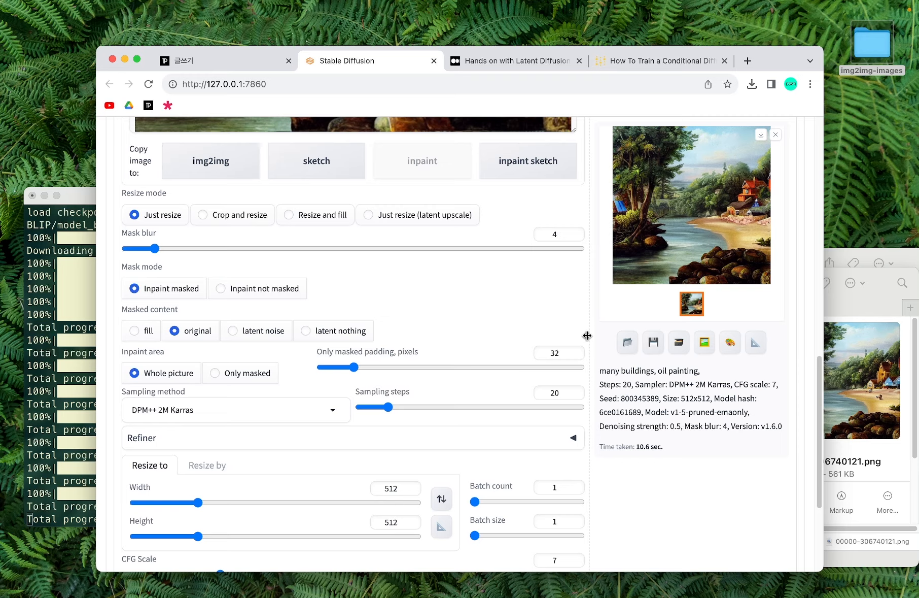
scroll(588, 335, down, 1)
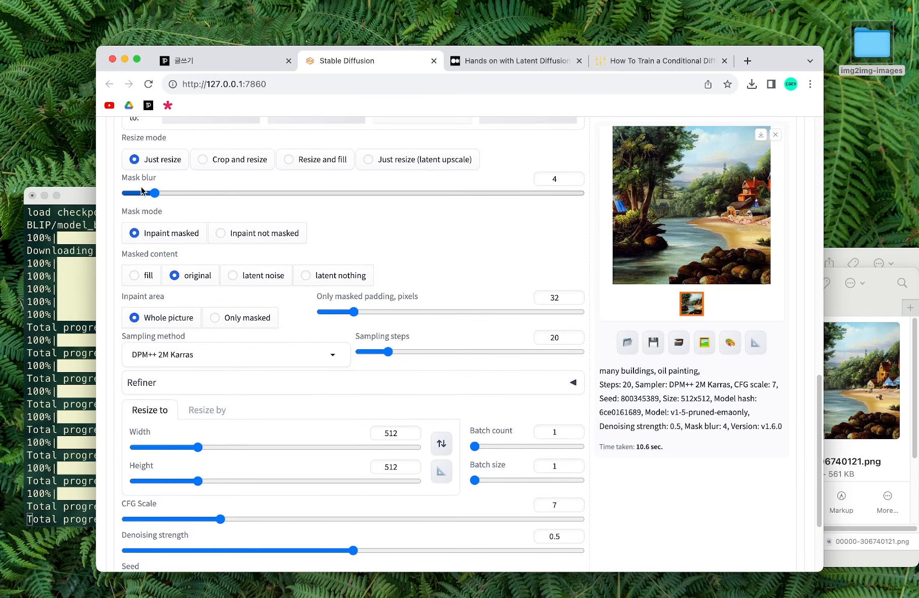
scroll(431, 295, up, 12)
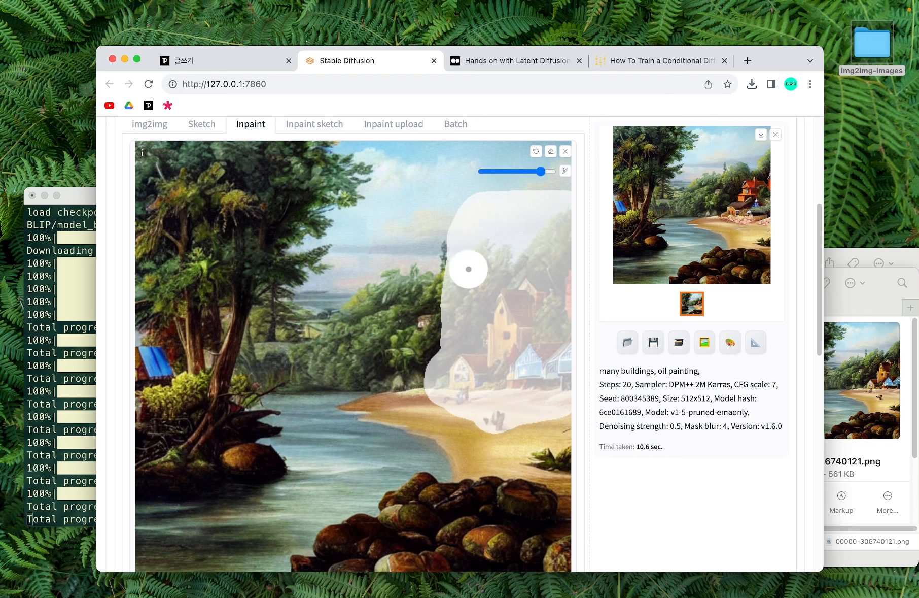
scroll(445, 334, down, 6)
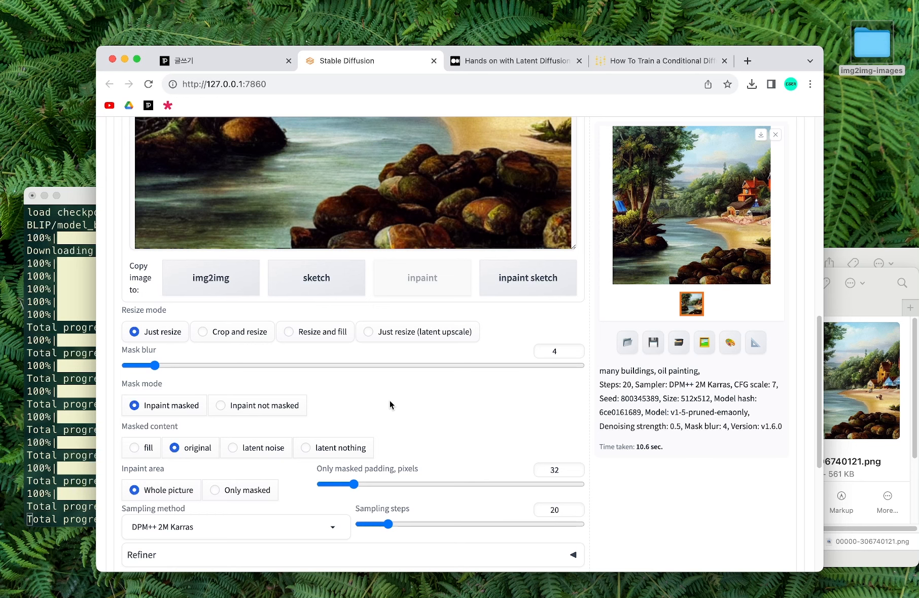
click(269, 407)
scroll(416, 398, up, 7)
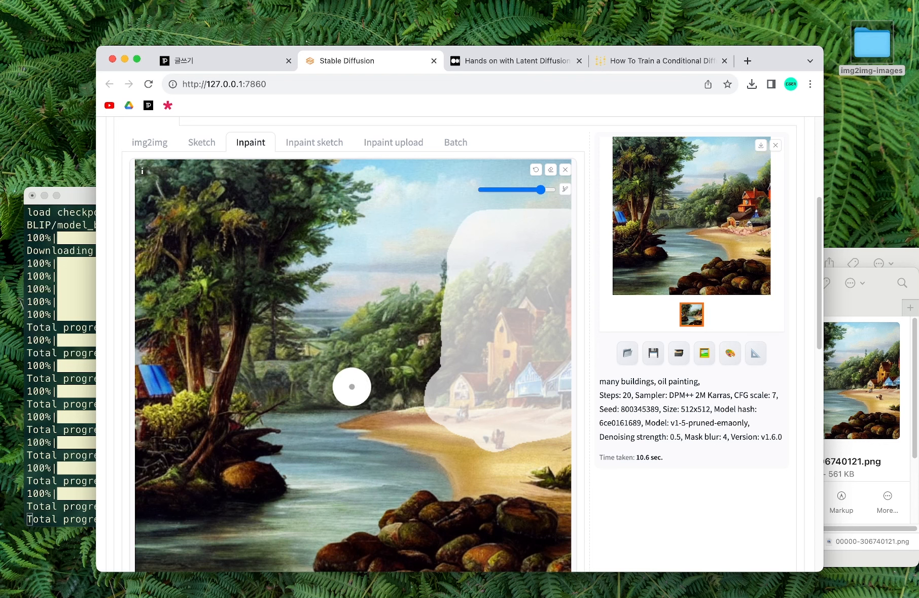
scroll(351, 387, down, 10)
scroll(200, 442, down, 1)
click(168, 365)
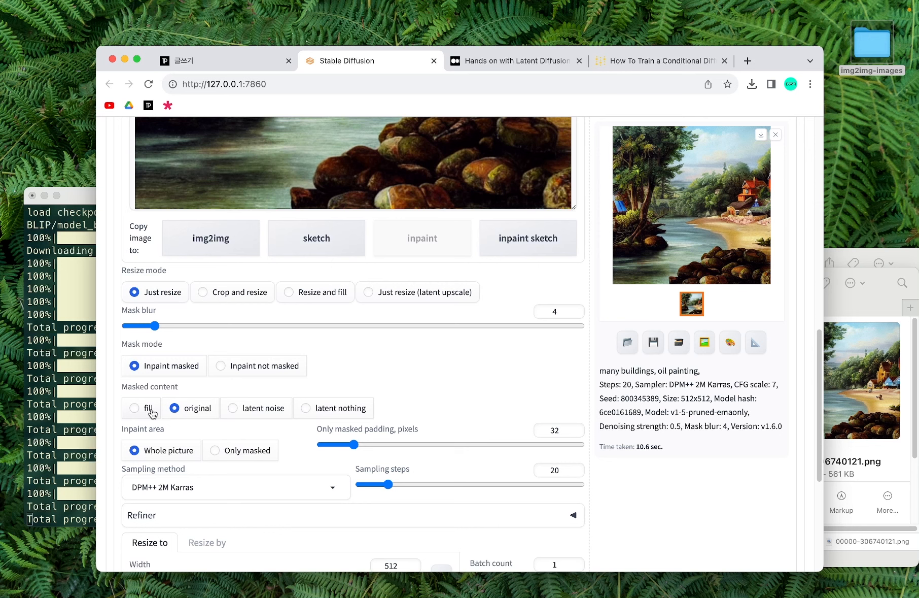
Open the comparison image mont.png from the inpaint masked content folder to examine the masked content options
scroll(387, 350, up, 6)
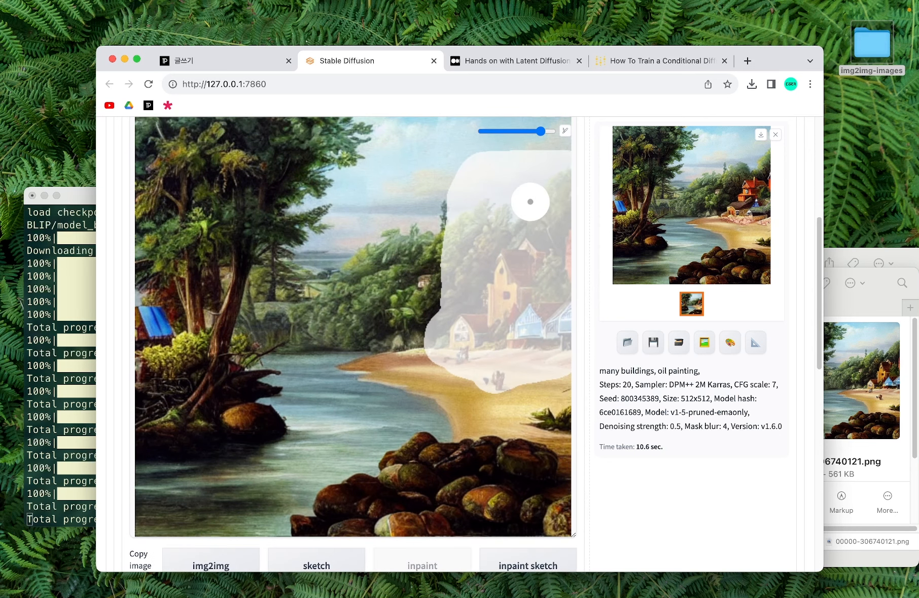
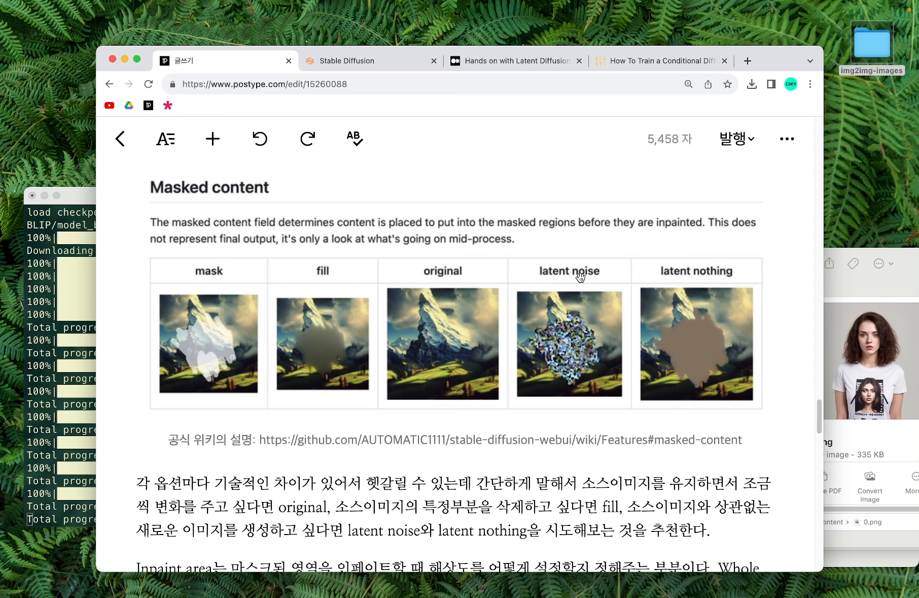
click(877, 278)
double_click(707, 372)
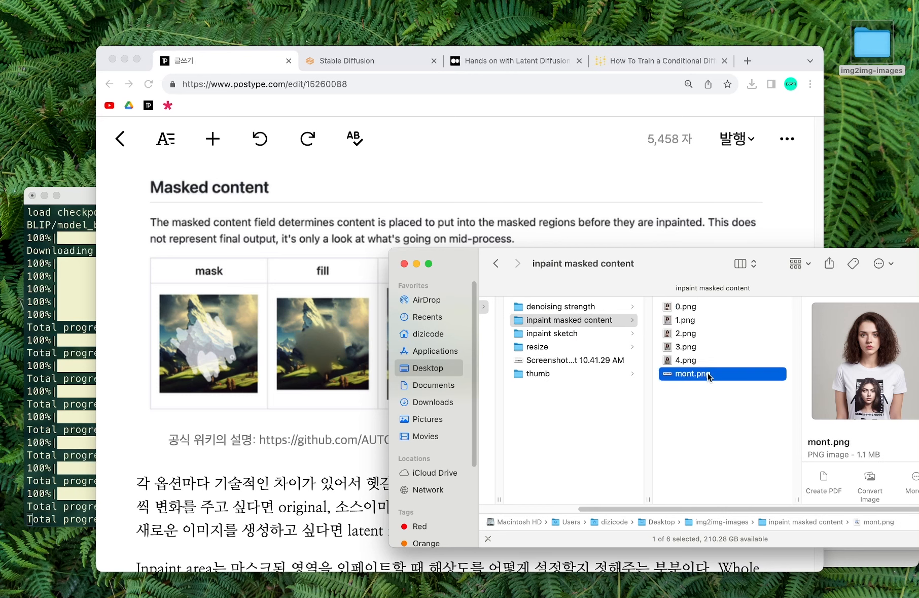
drag(433, 31, 441, 197)
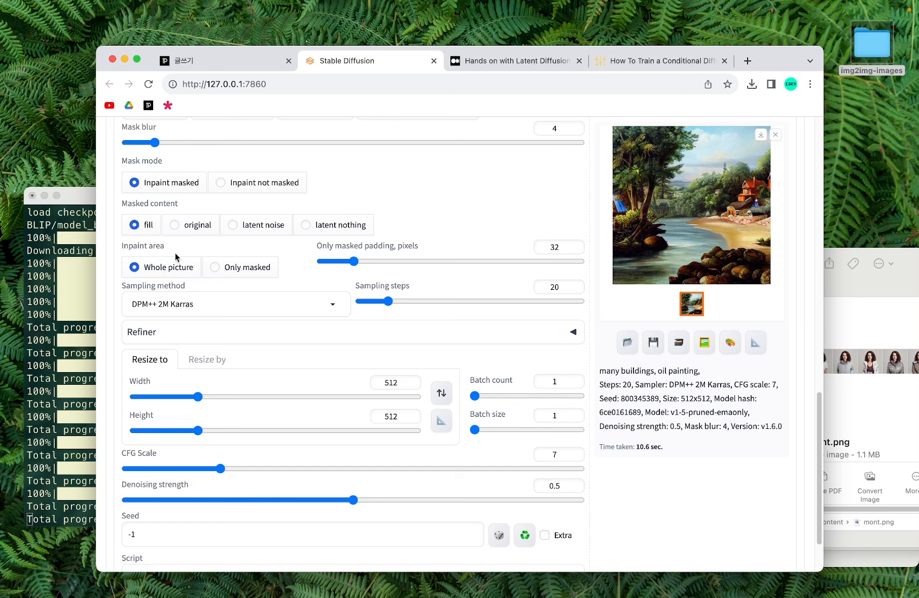
Compare the Whole picture and Only masked inpaint areas against the painted mask, and set the inpaint area to Only masked
scroll(512, 276, up, 10)
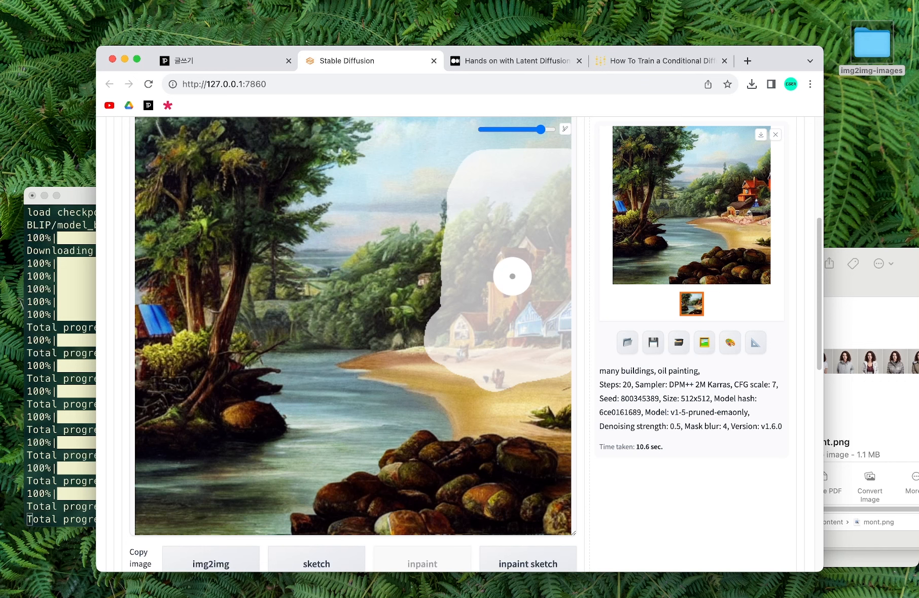
scroll(513, 276, down, 8)
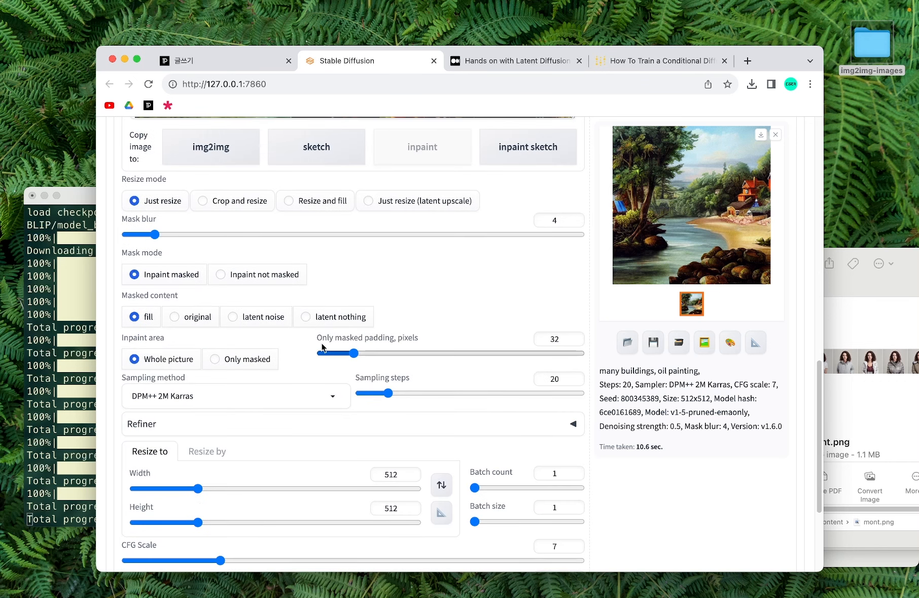
scroll(305, 359, up, 8)
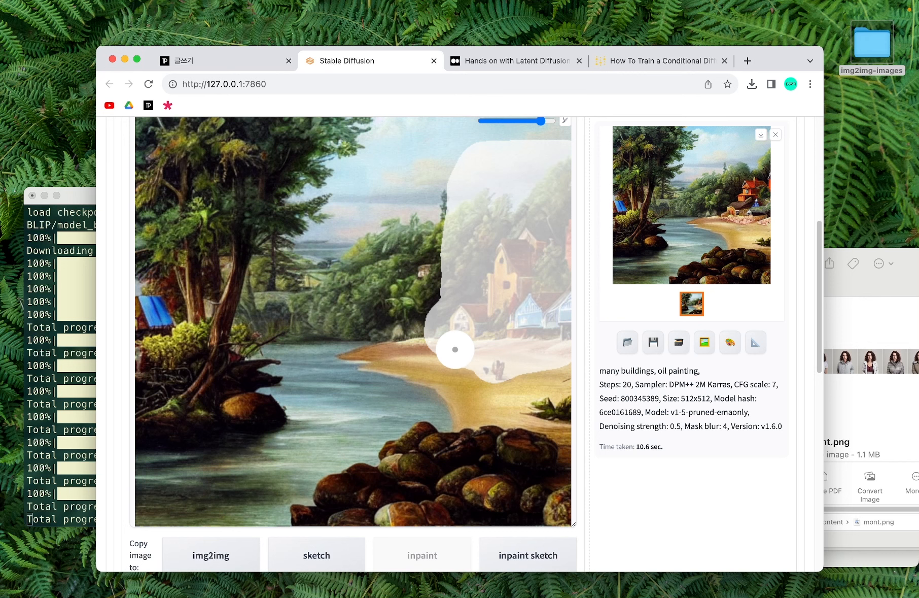
scroll(455, 349, down, 10)
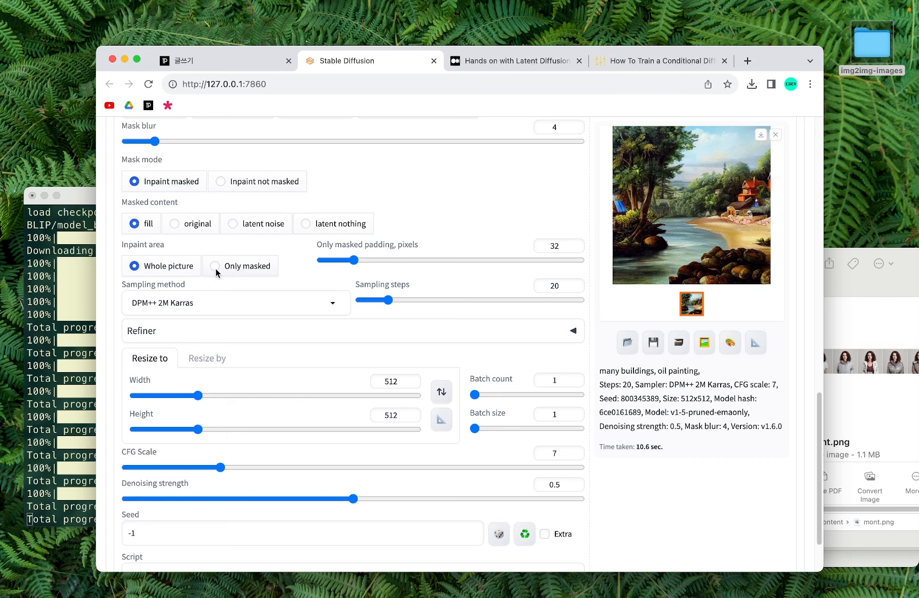
click(224, 270)
click(182, 267)
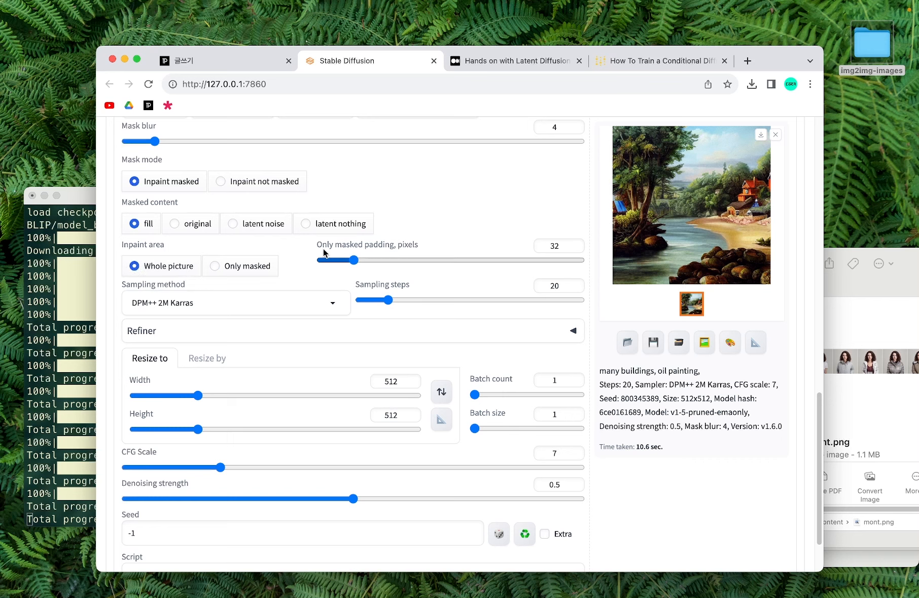
click(247, 266)
scroll(375, 248, down, 3)
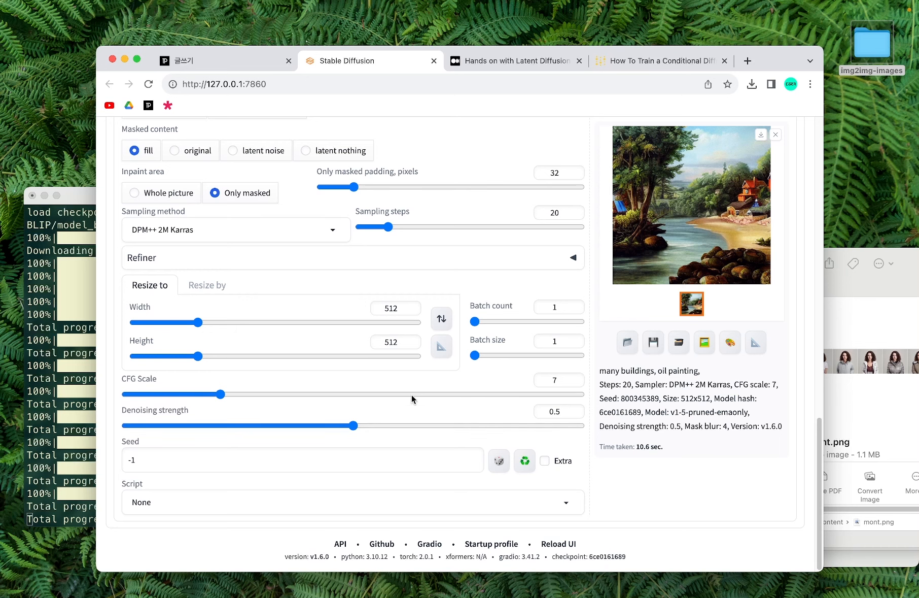
scroll(370, 384, up, 20)
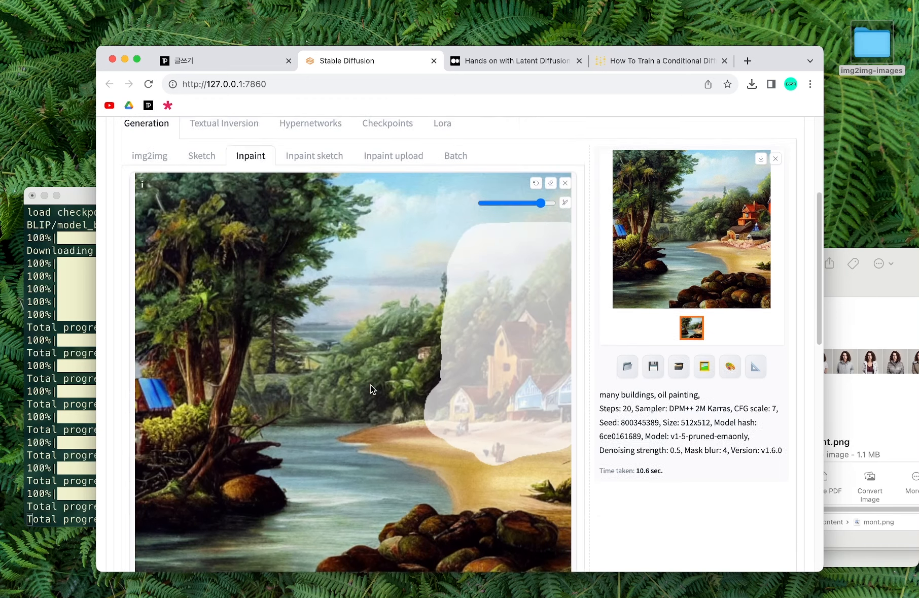
Review the image area of the Inpaint sketch mode and the separate image and mask upload areas of Inpaint upload
scroll(373, 390, up, 3)
click(305, 279)
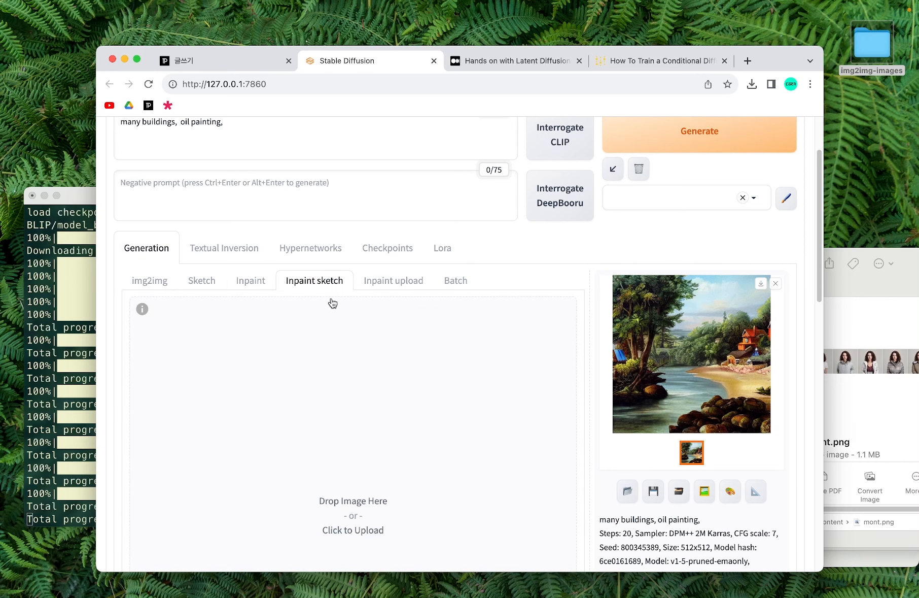
scroll(355, 289, down, 1)
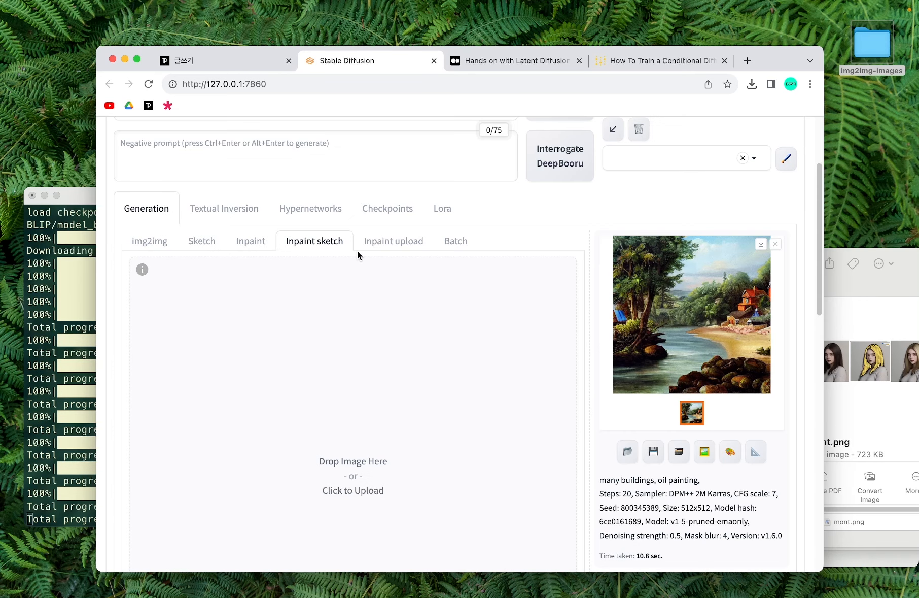
click(391, 243)
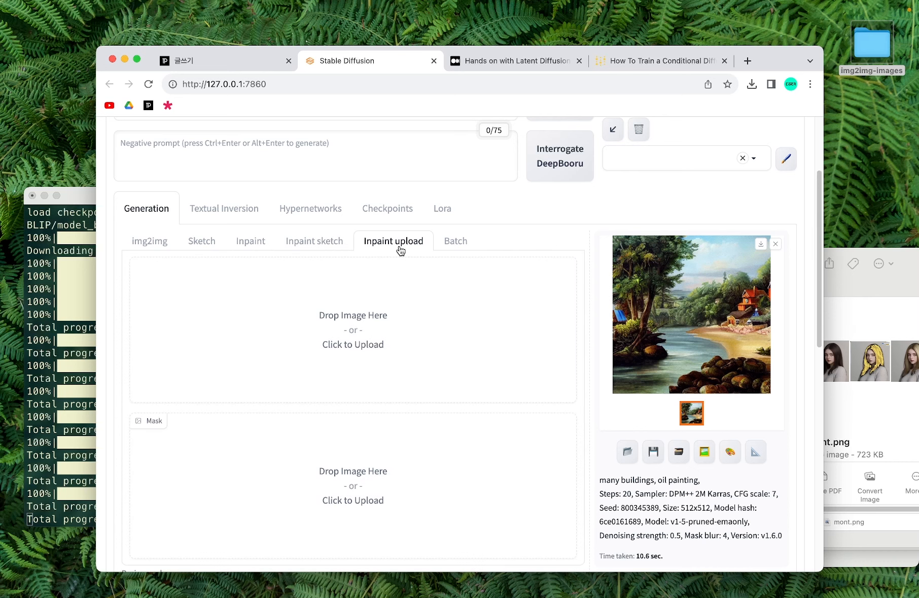
scroll(398, 250, down, 4)
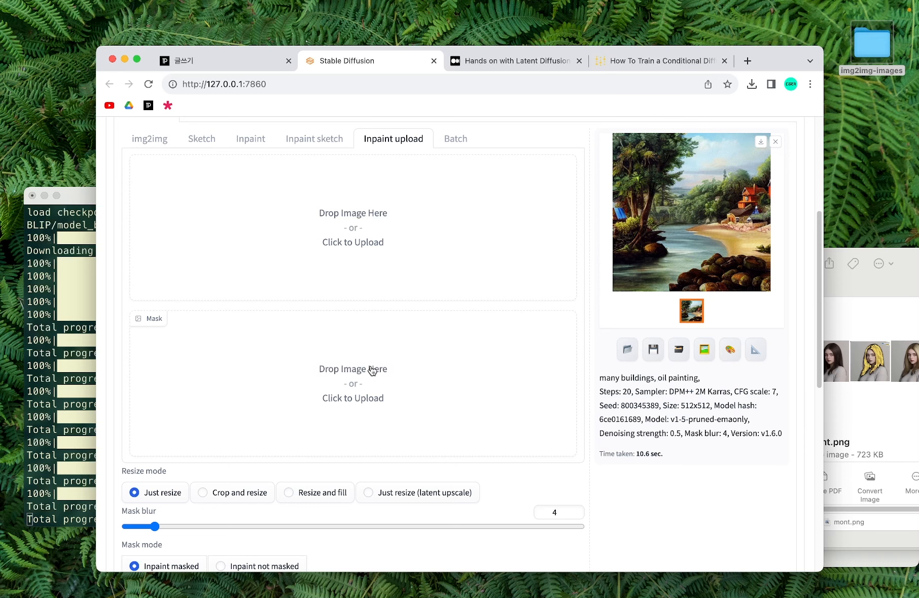
Switch to Batch mode, try inputs/myimgs/ as the input directory, clear it, and review the output and inpaint mask directory fields
click(456, 138)
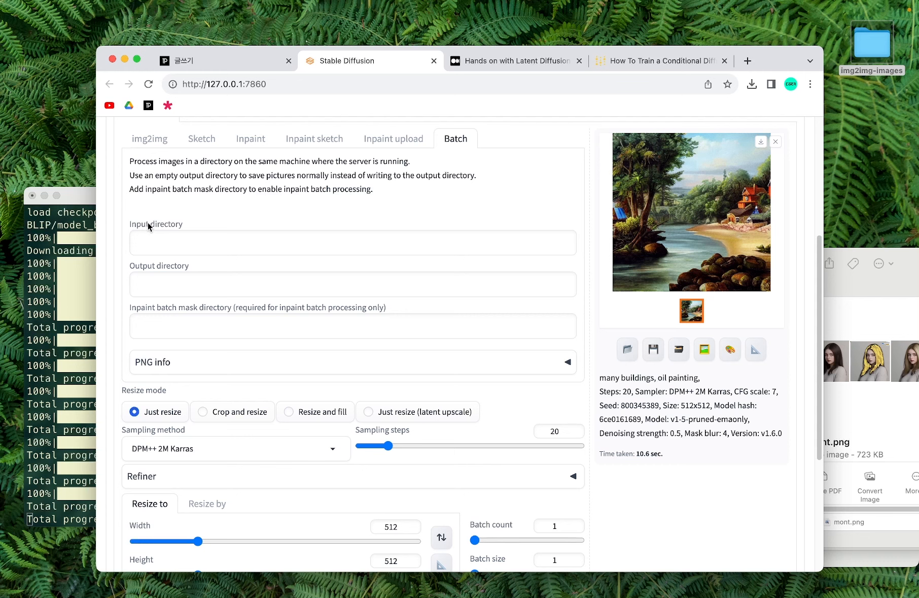
click(130, 228)
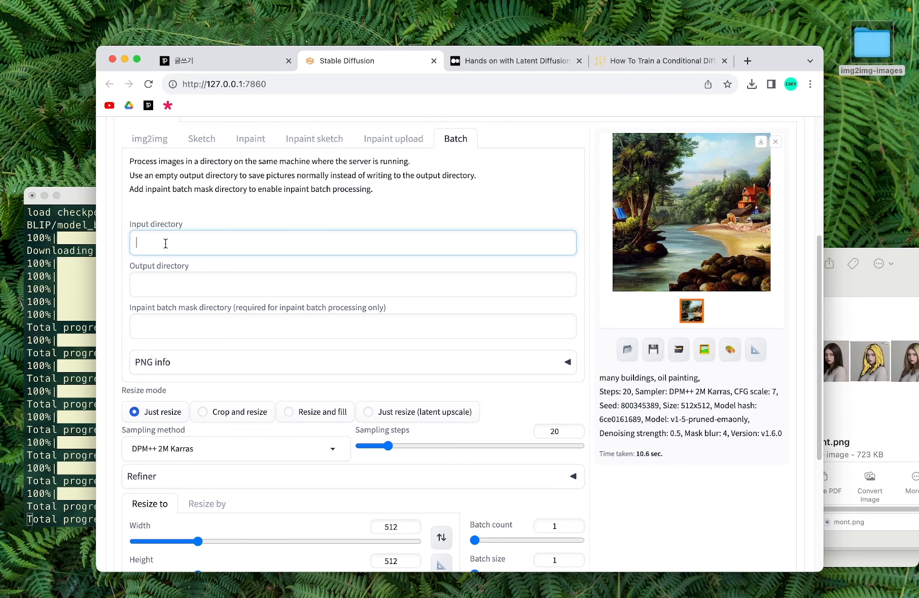
text(inputs/myimgs/)
key(super+a)
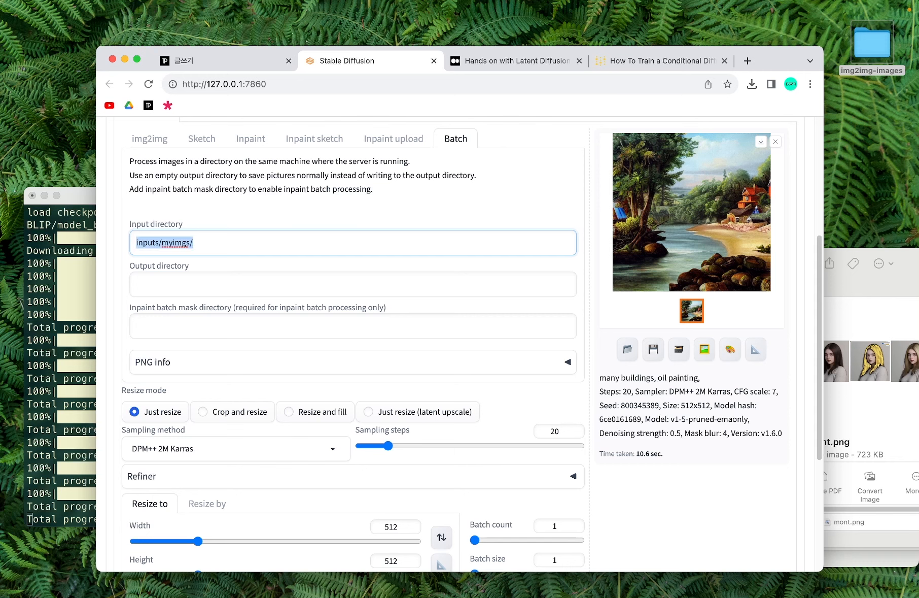
key(BackSpace)
click(154, 285)
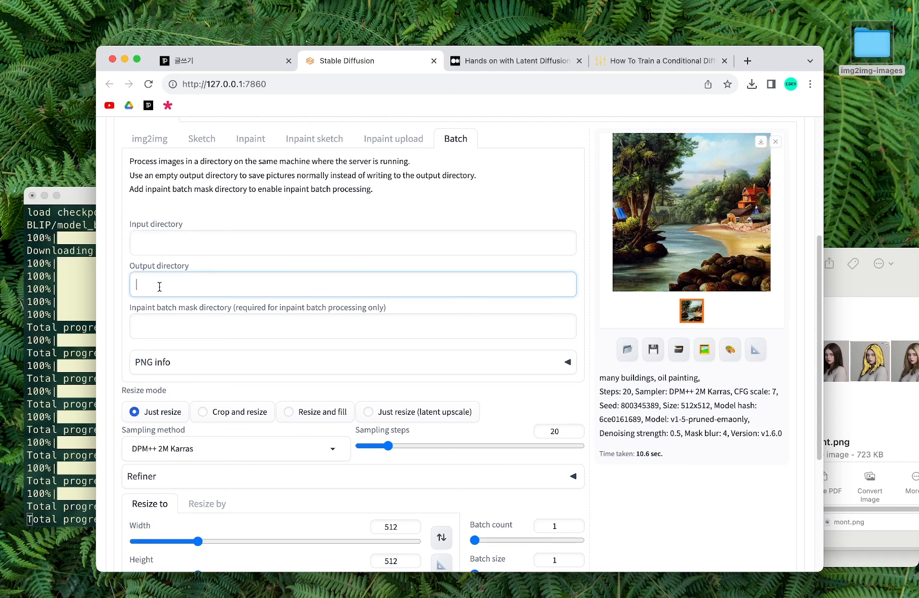
click(196, 325)
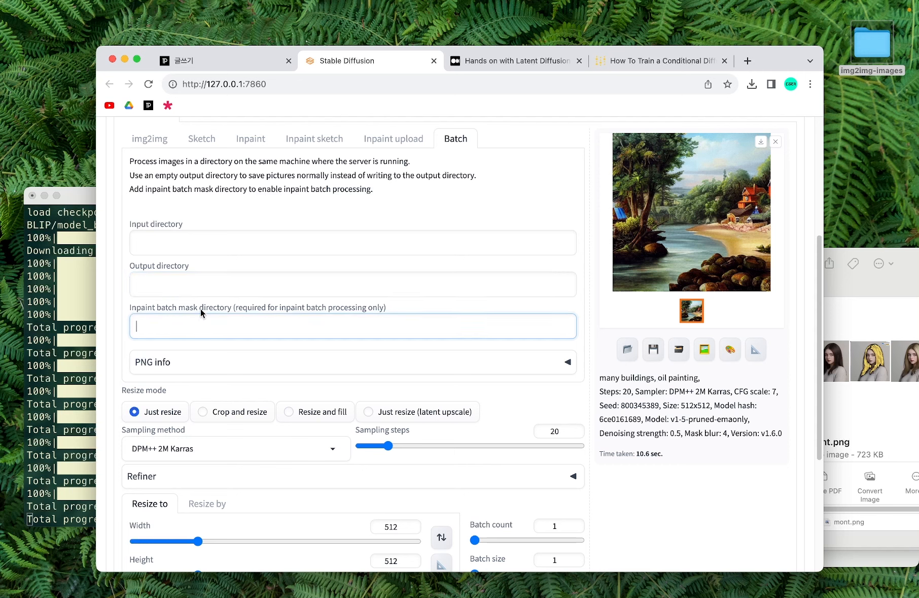